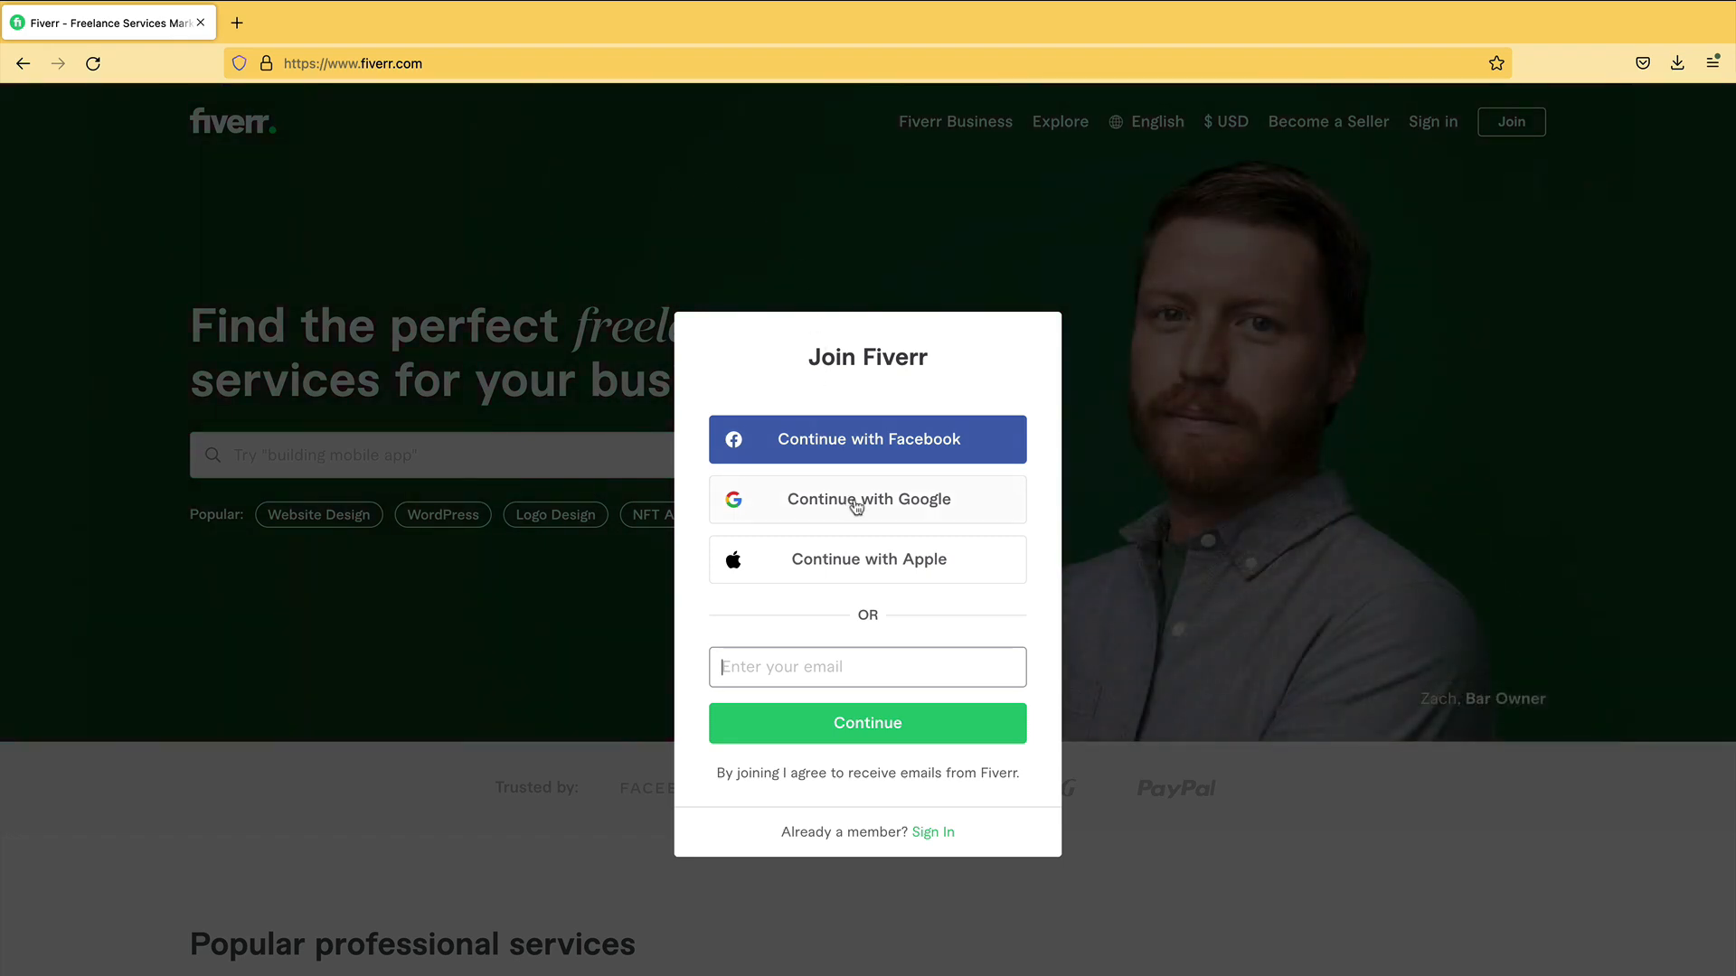
- Join Fiverr by continuing with the first listed Google account and submitting the suggested username and email
click(932, 512)
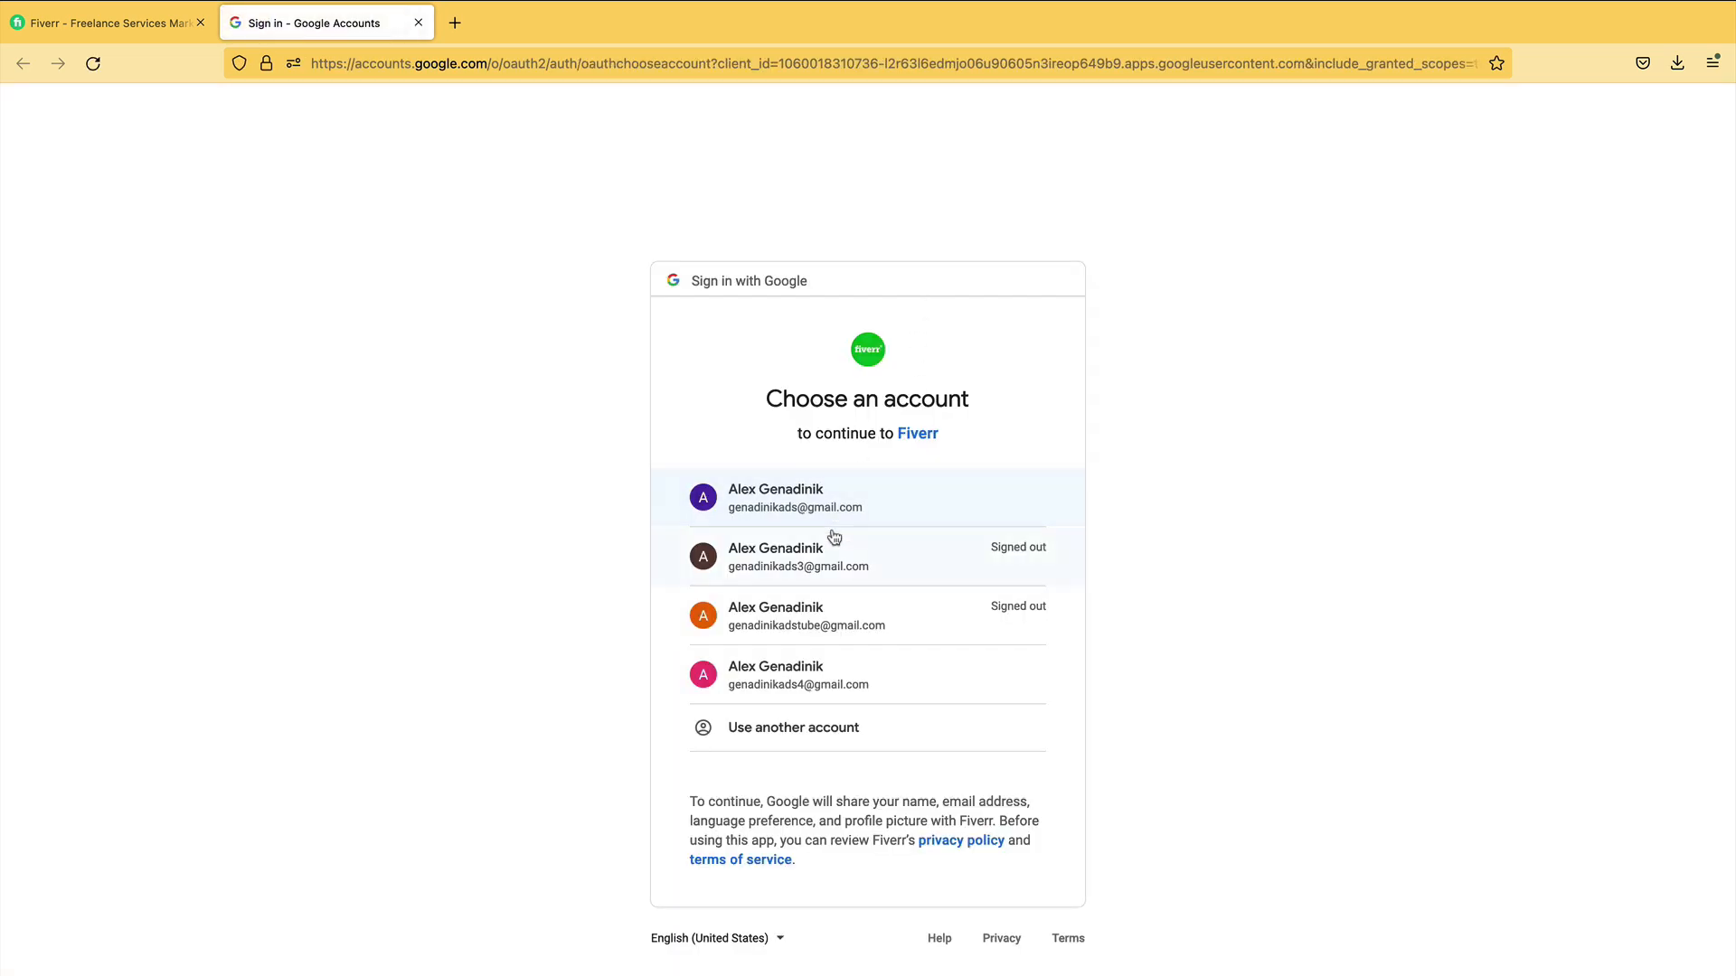
click(818, 504)
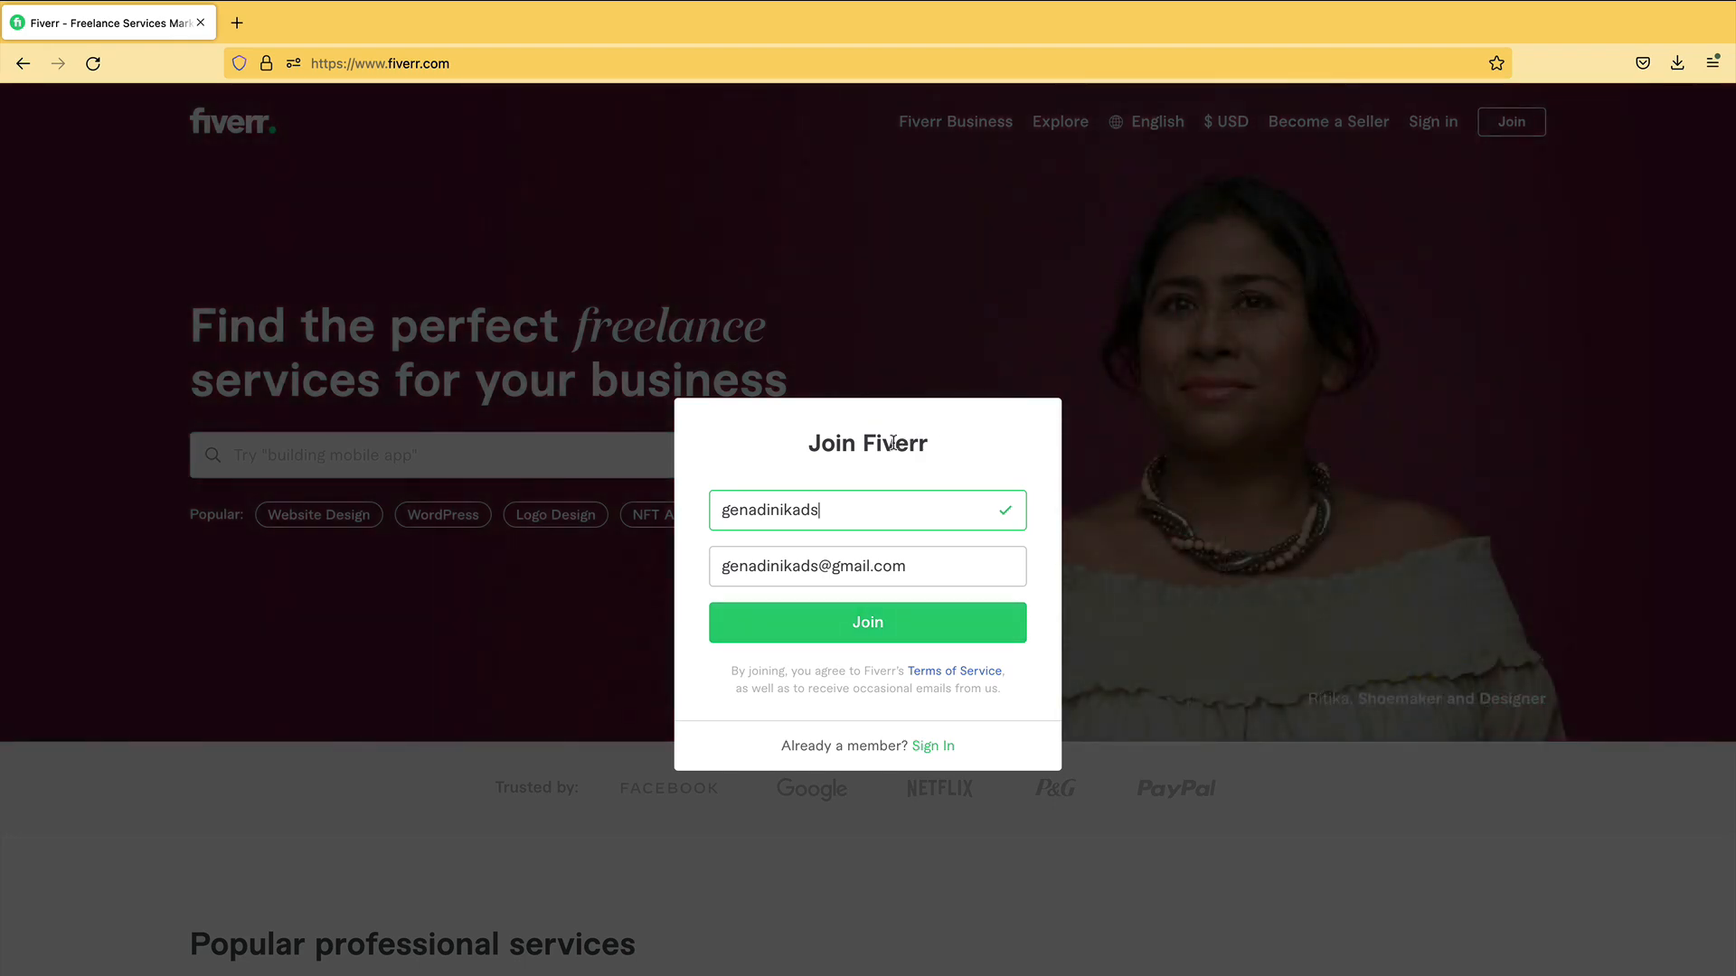
double_click(833, 509)
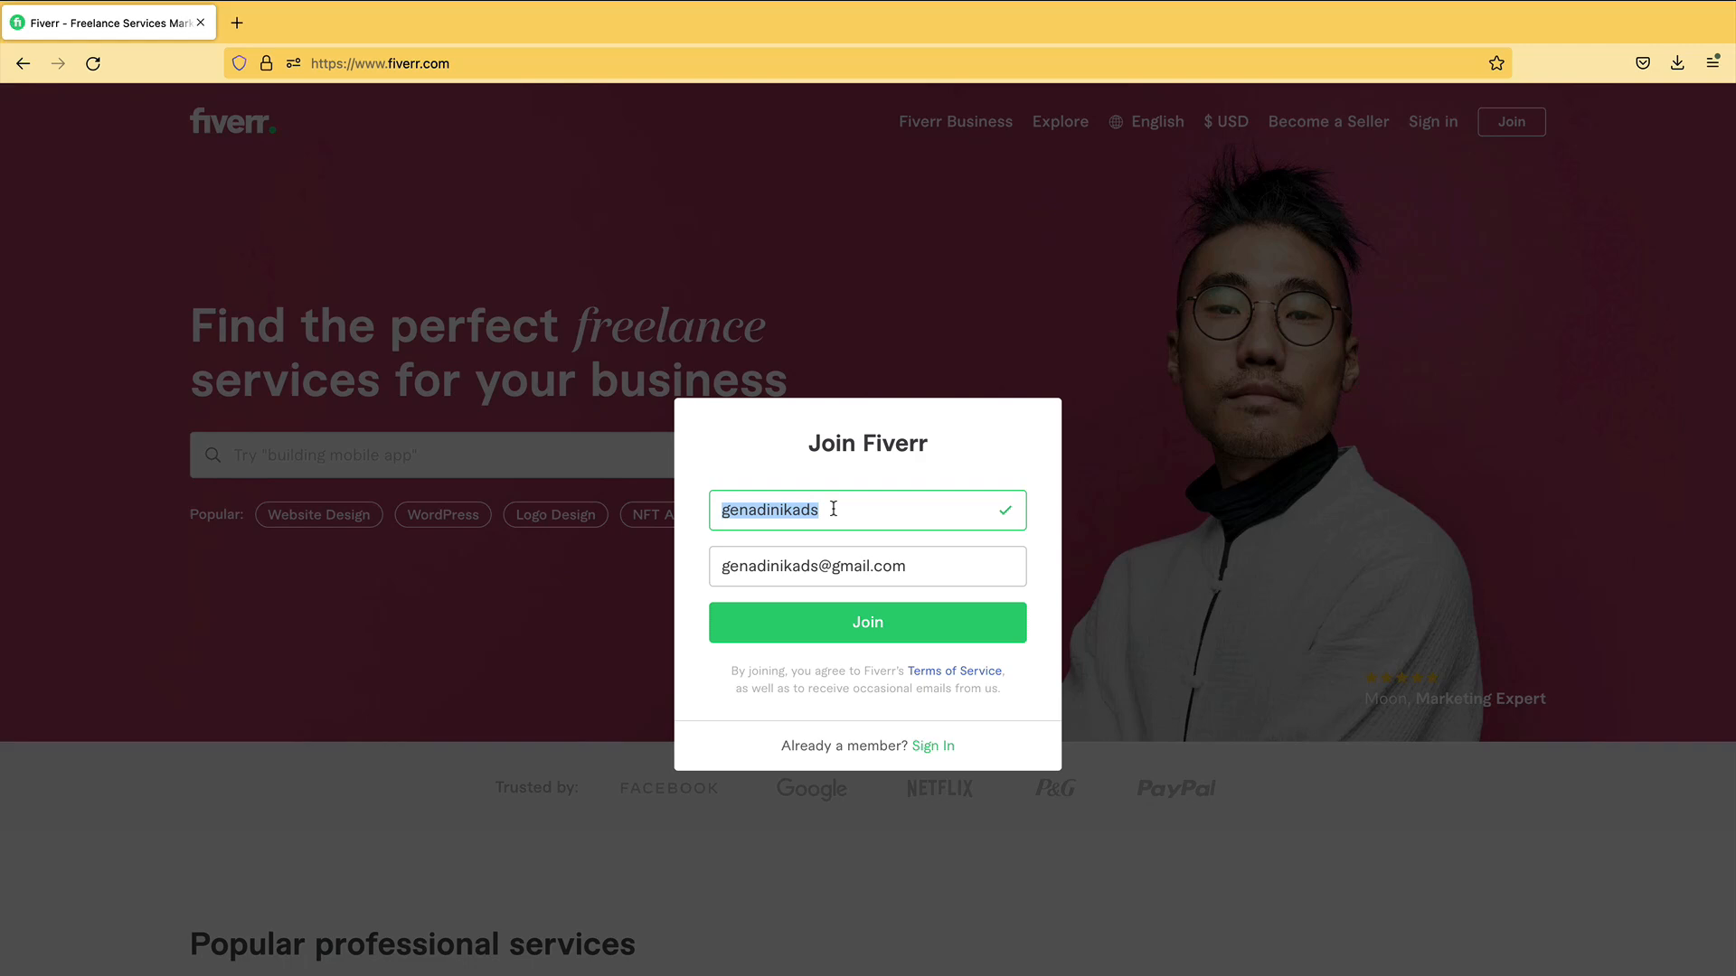
key(Return)
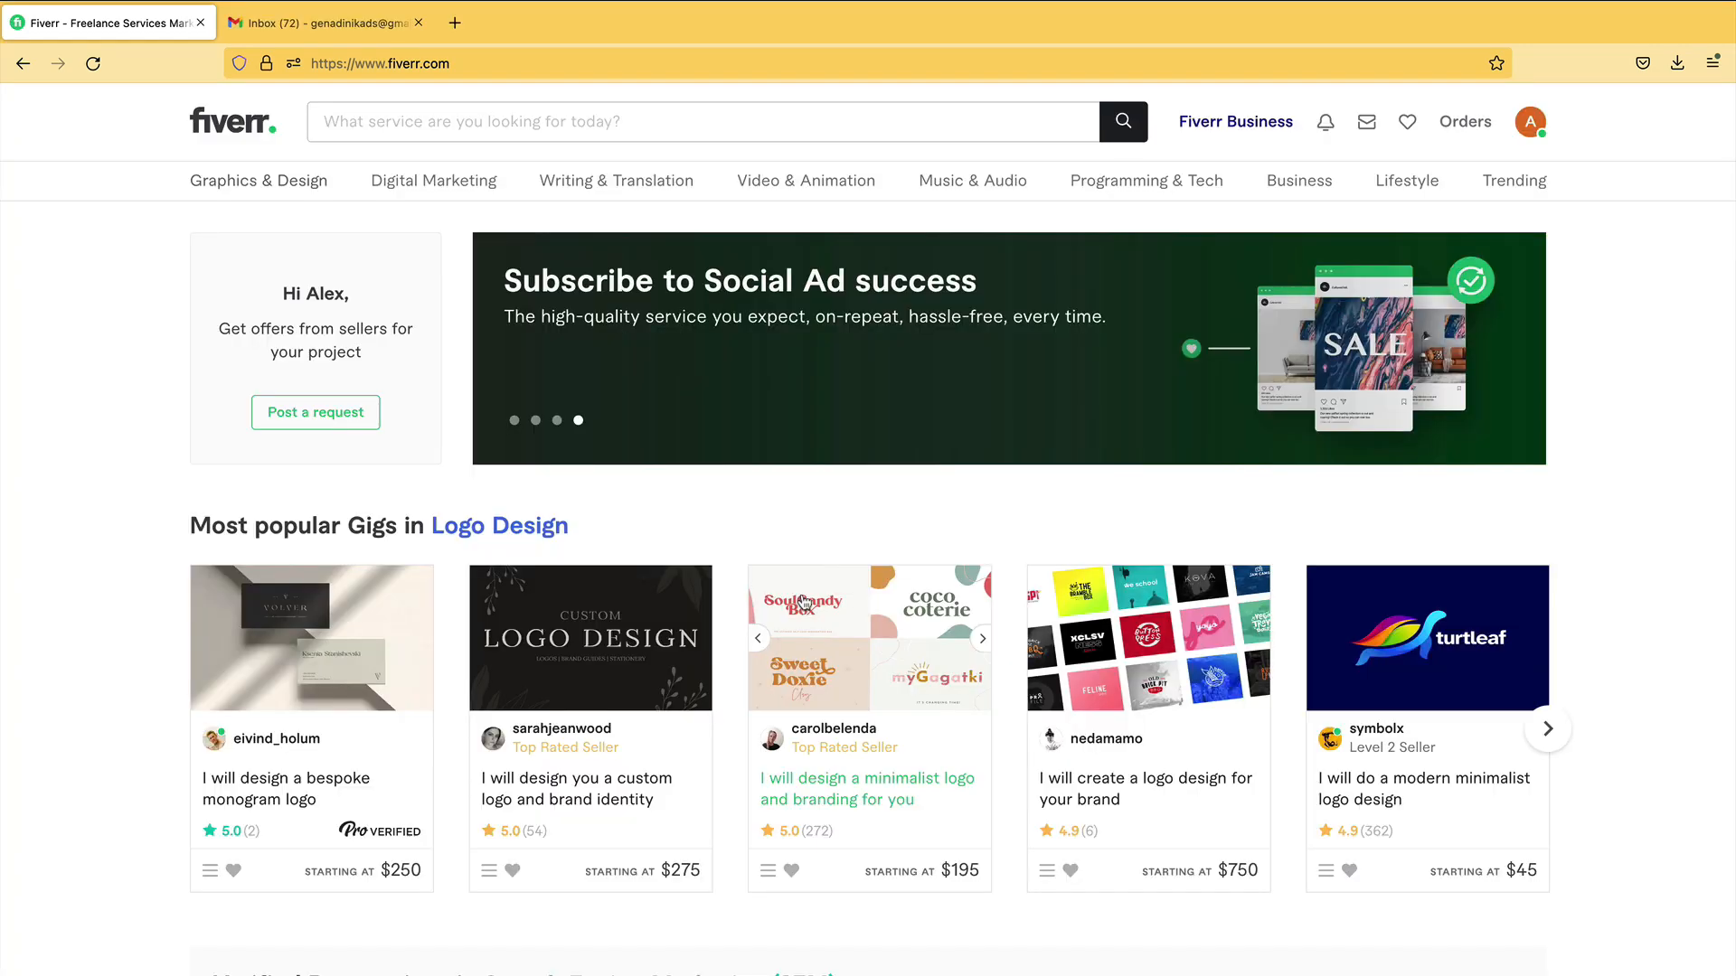
- Open the Become a Seller page from the account options and start the seller onboarding
click(1531, 126)
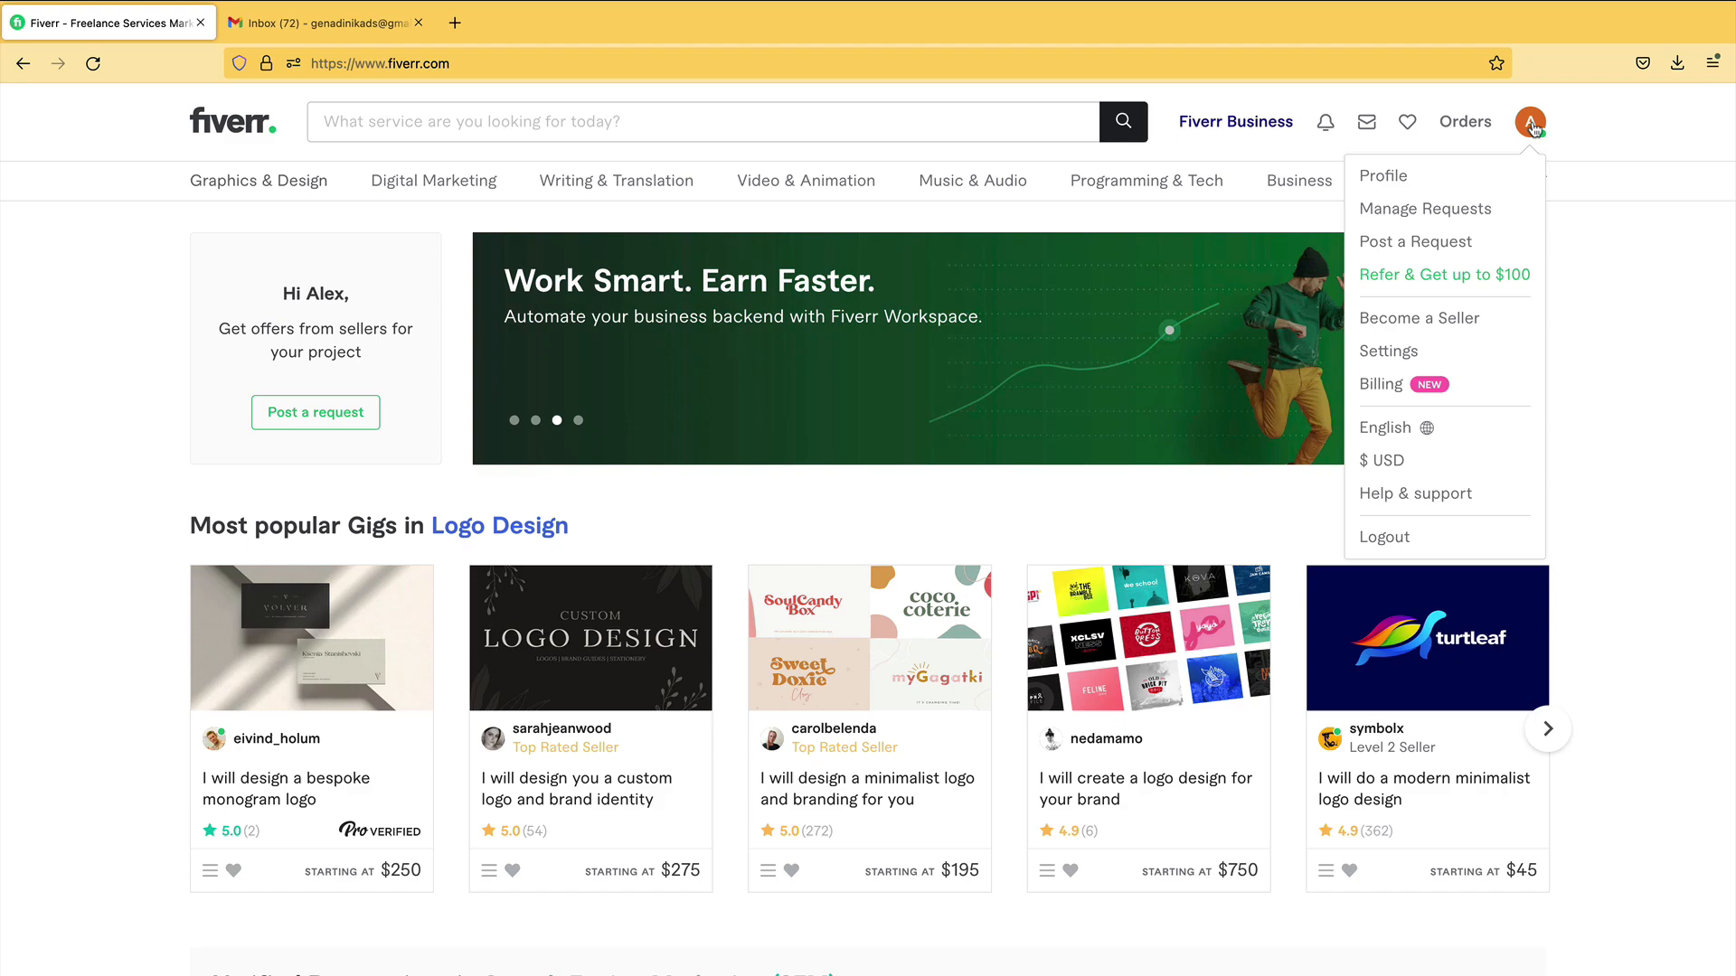
click(1421, 313)
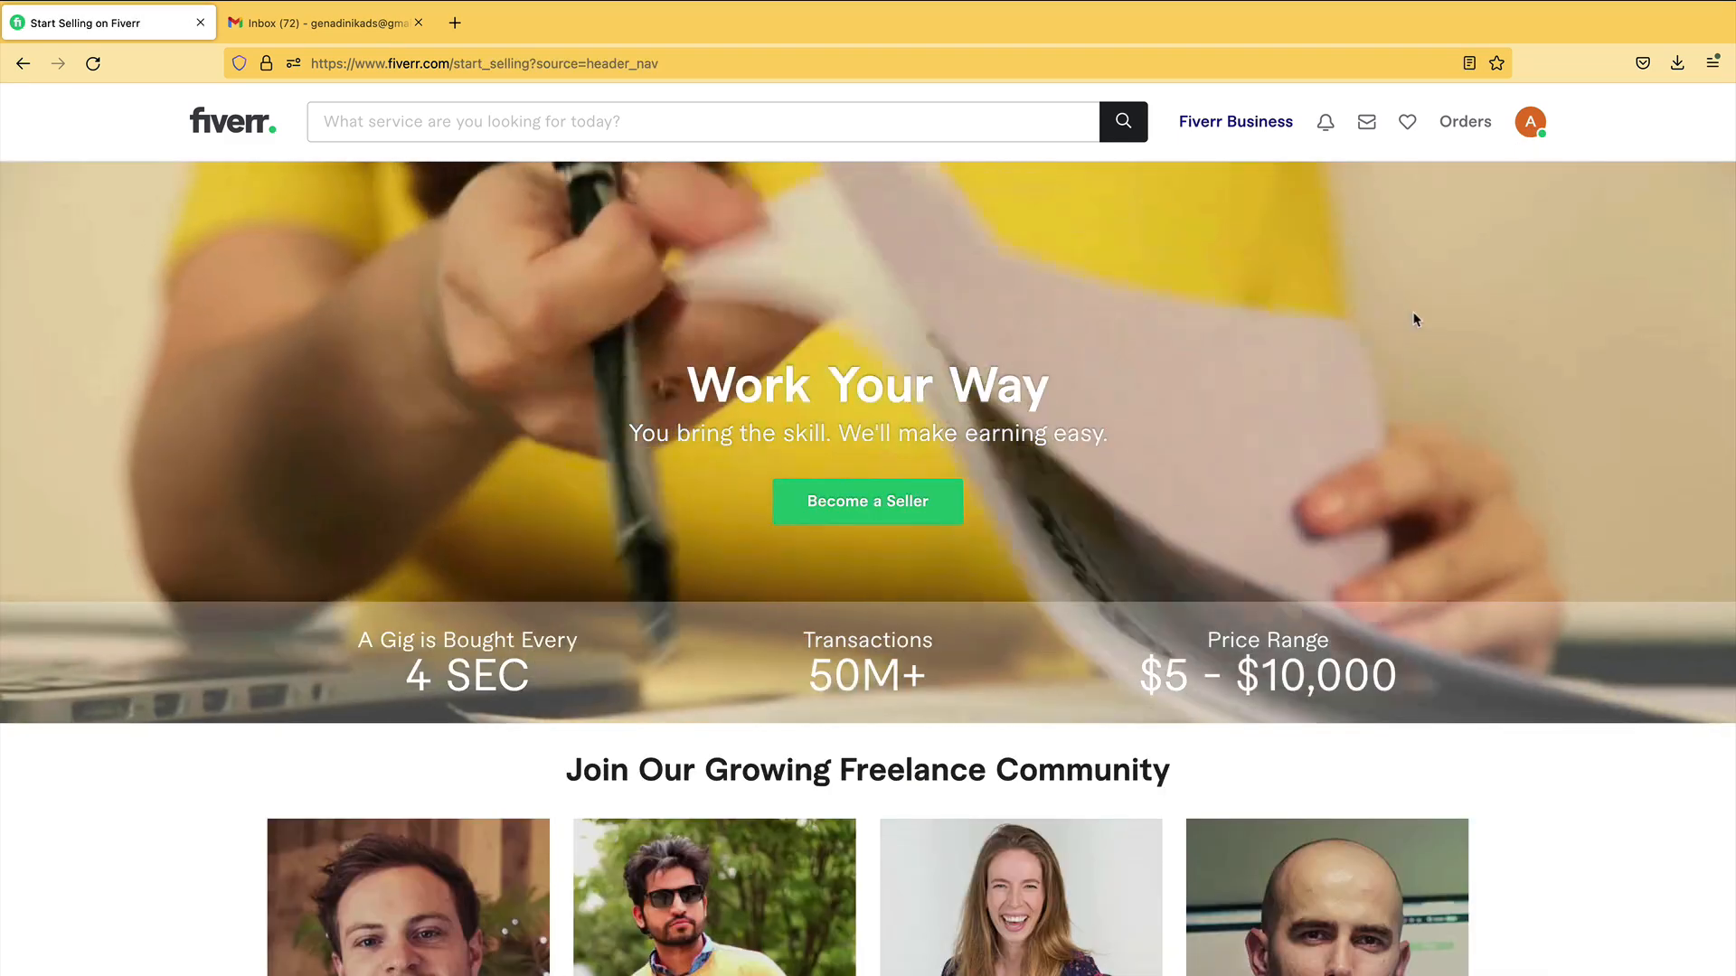
scroll(818, 571, down, 2)
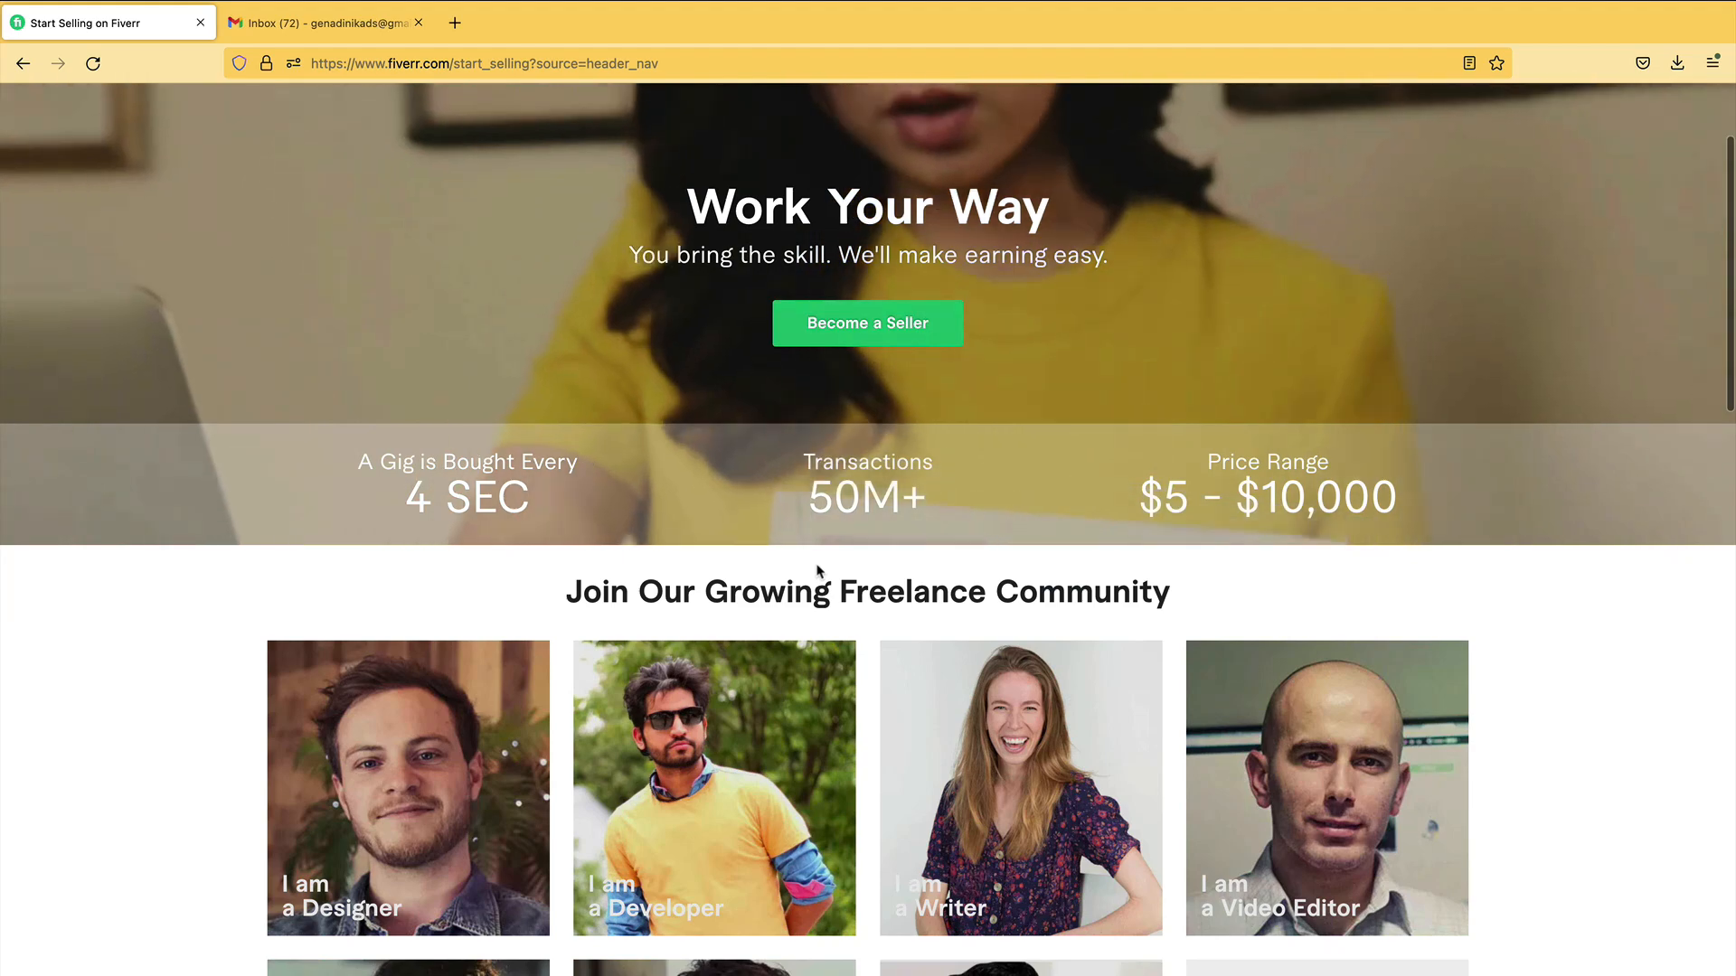
scroll(818, 578, up, 2)
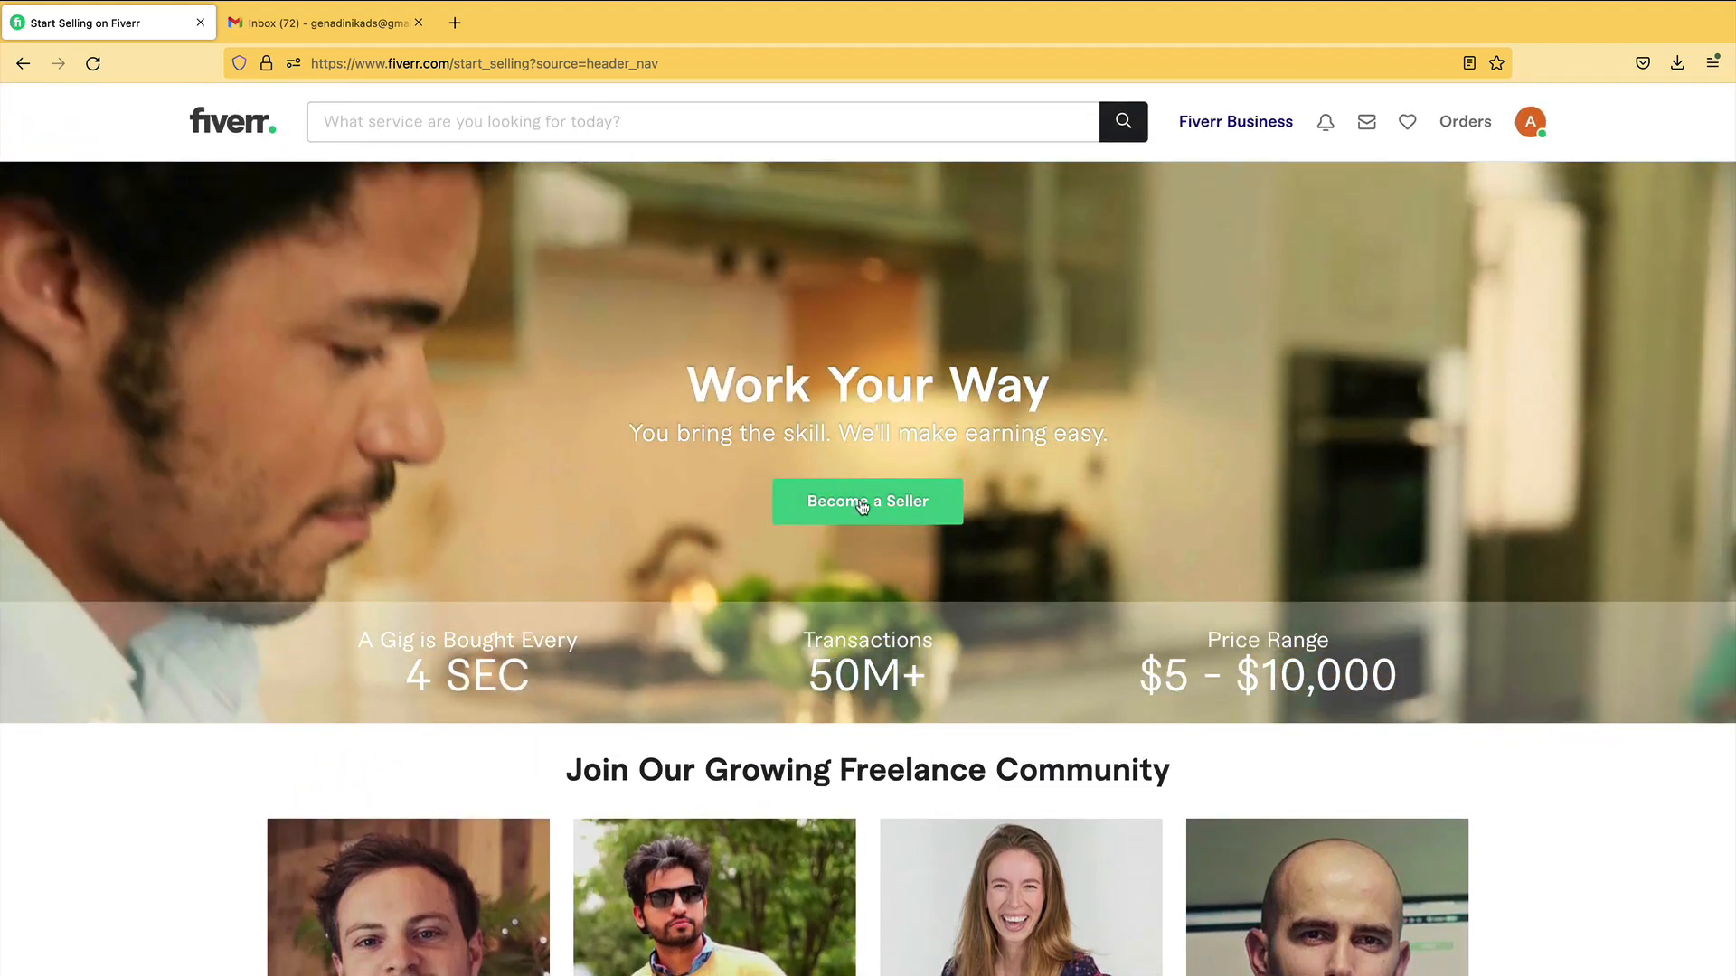
click(861, 503)
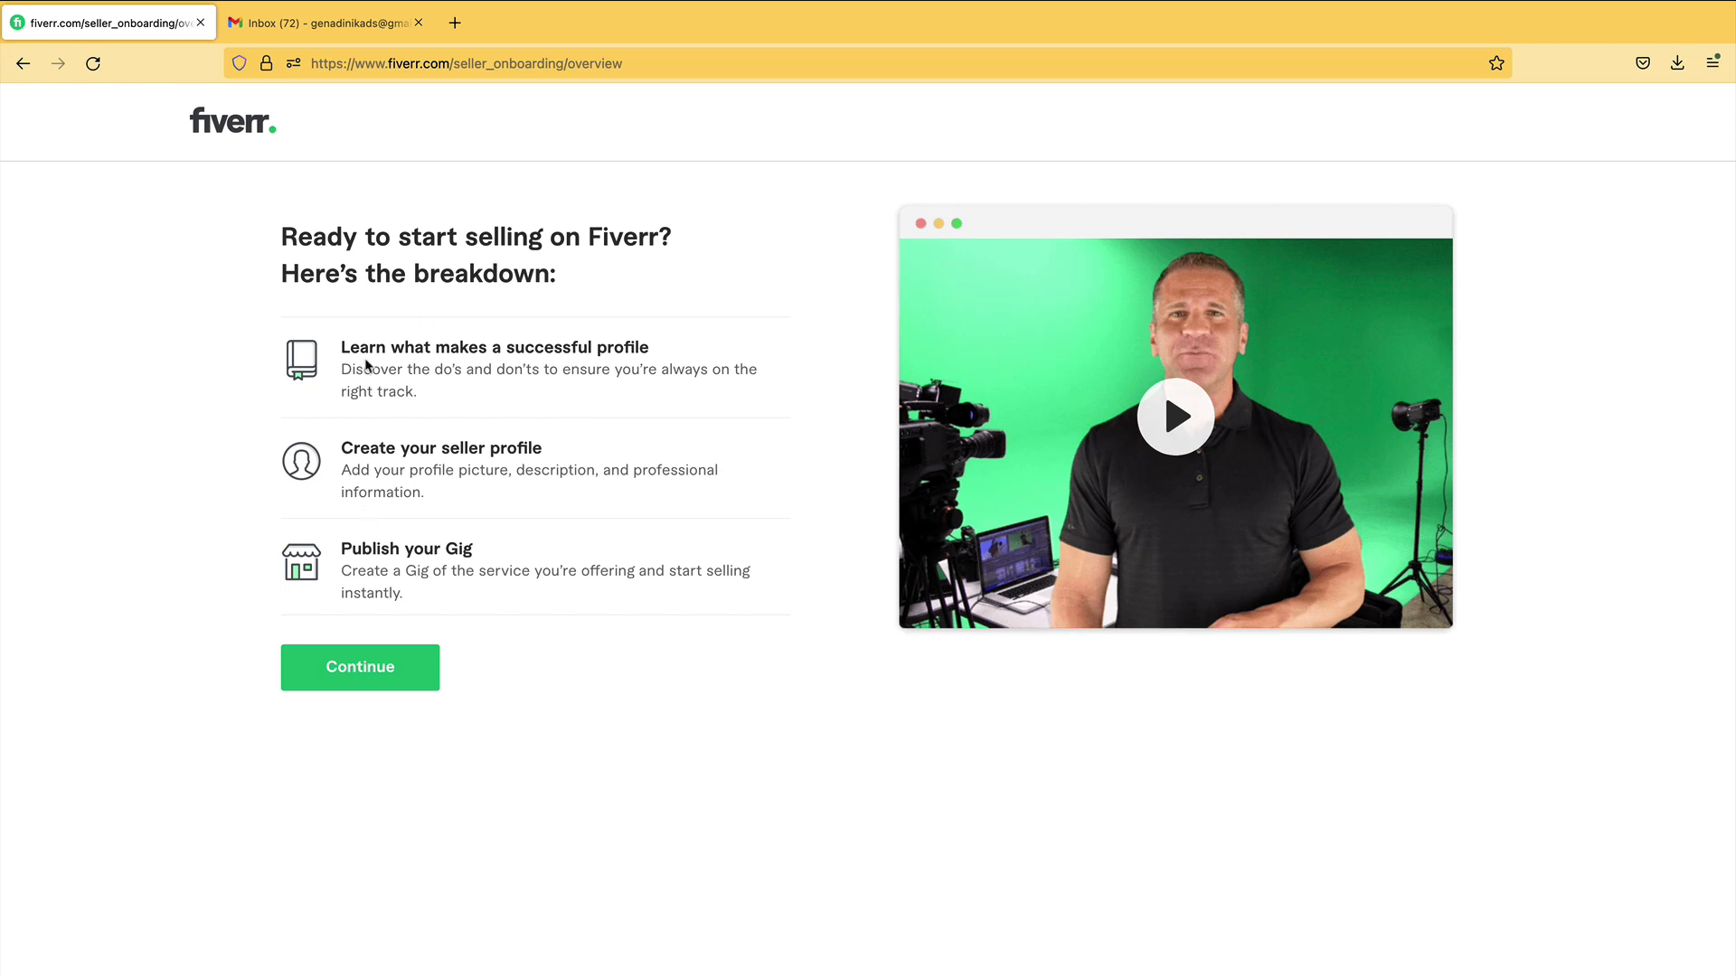
- Review the selling breakdown and the tips for a successful Fiverr profile, continuing past both pages
drag(359, 348, 423, 508)
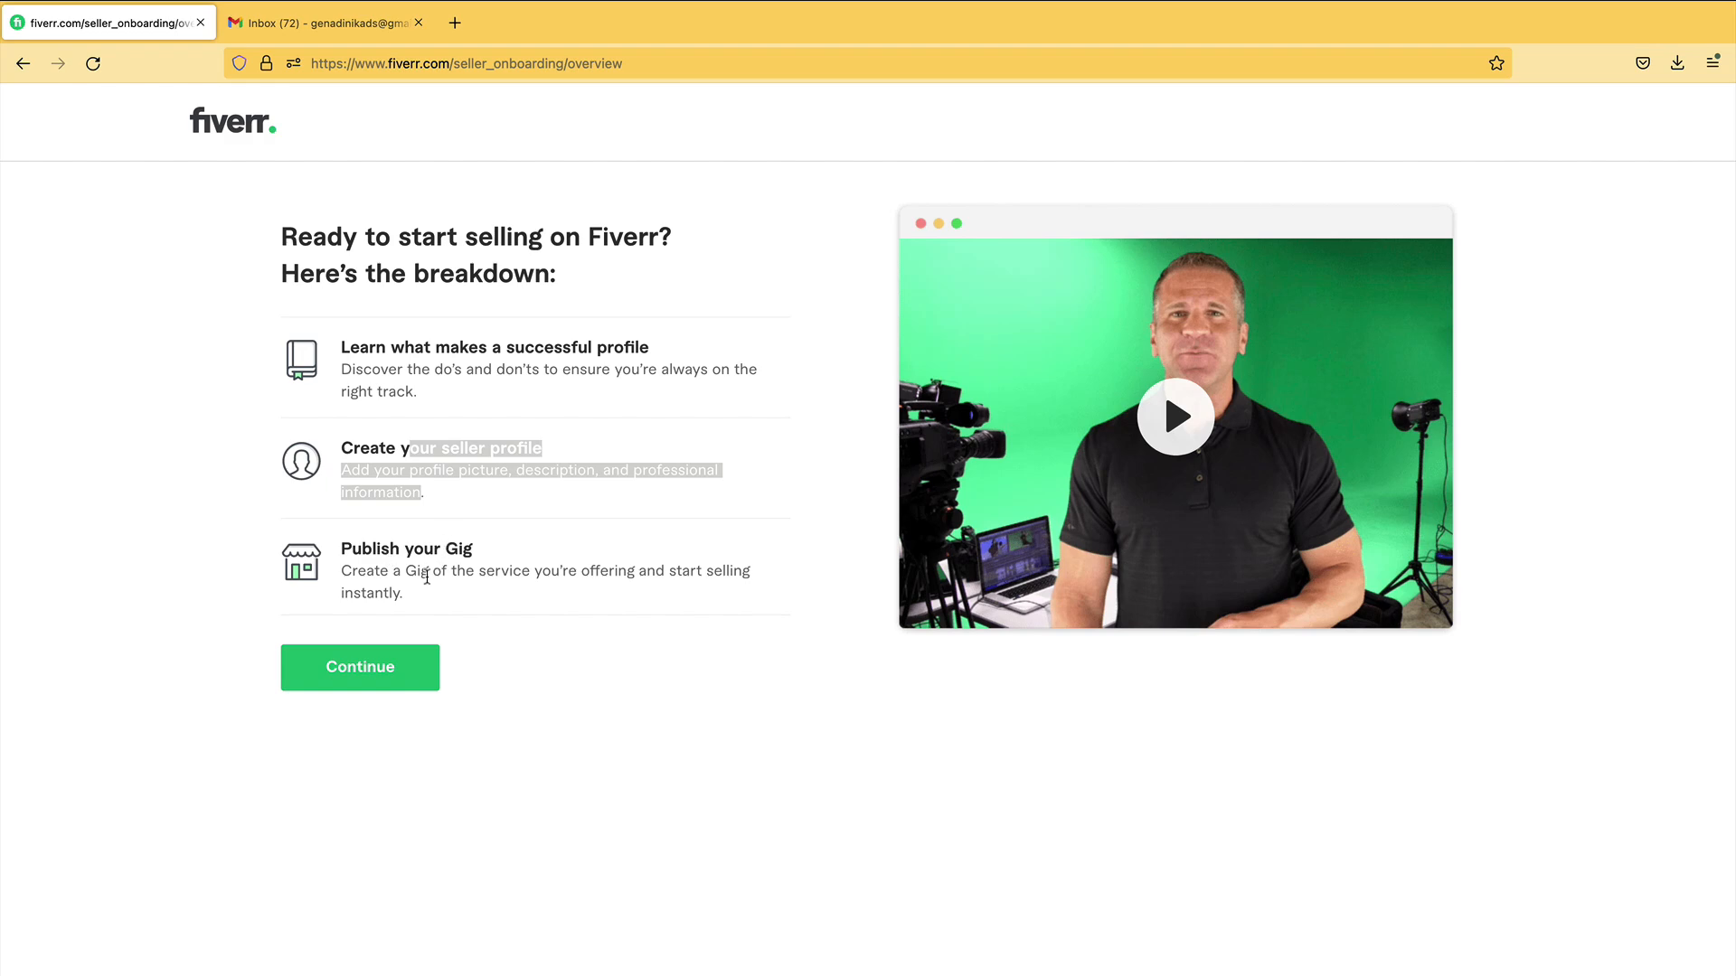
click(361, 666)
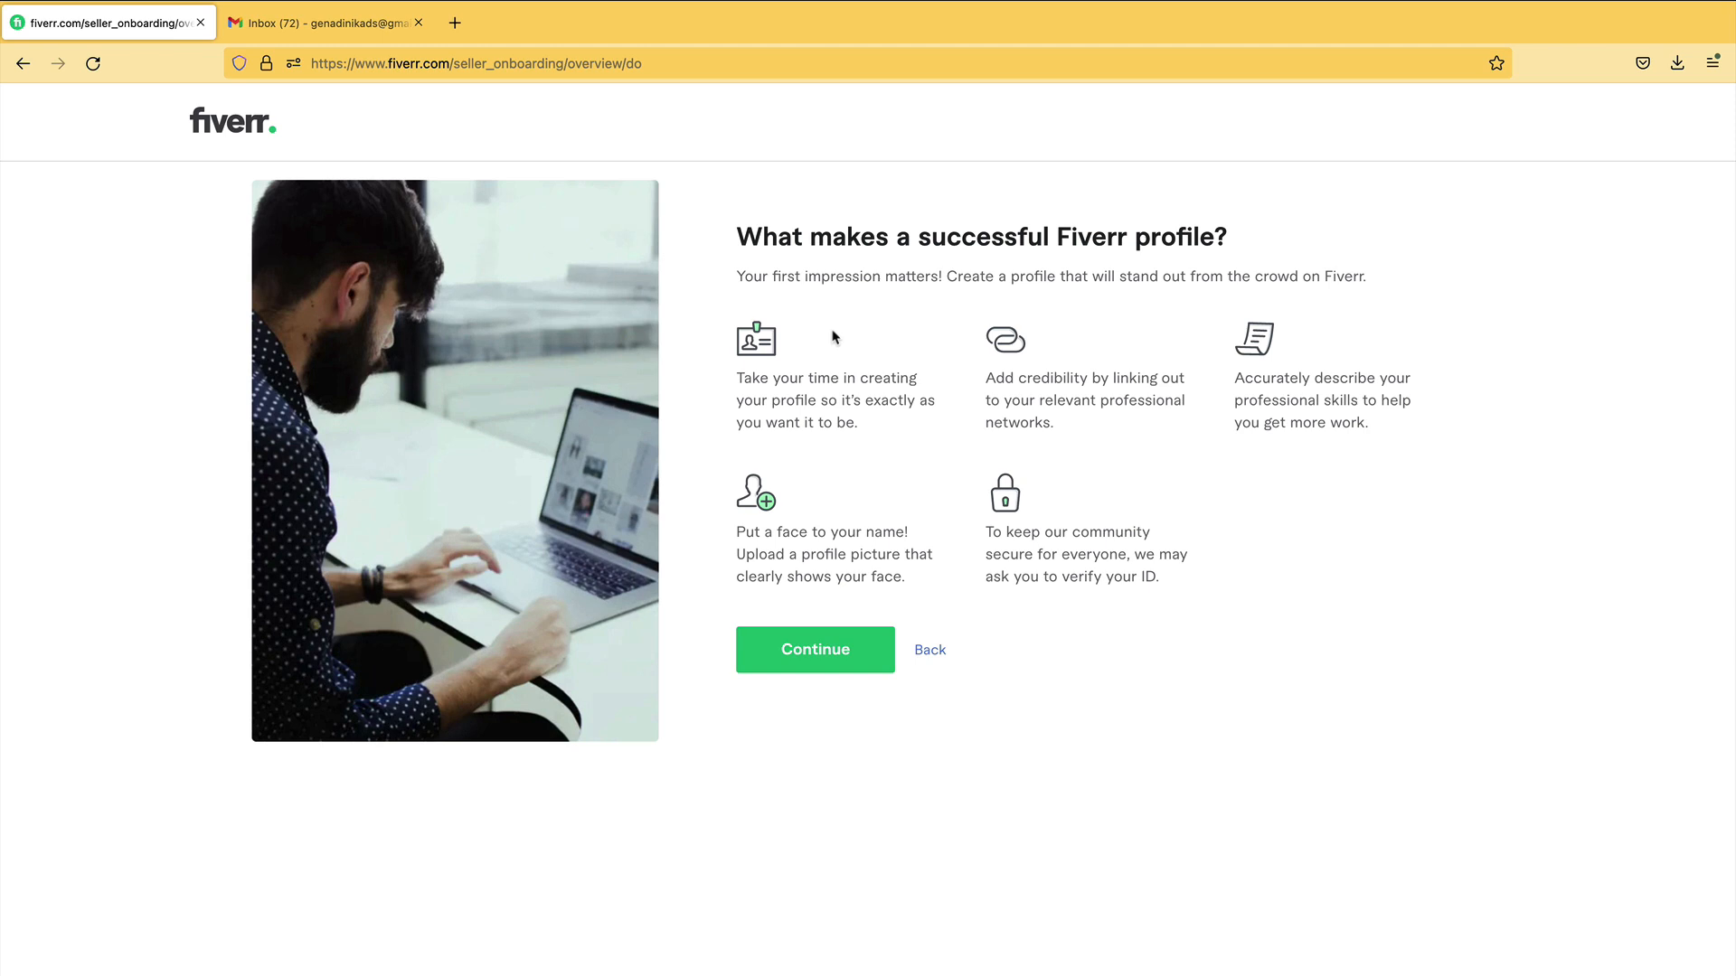
drag(810, 380, 831, 421)
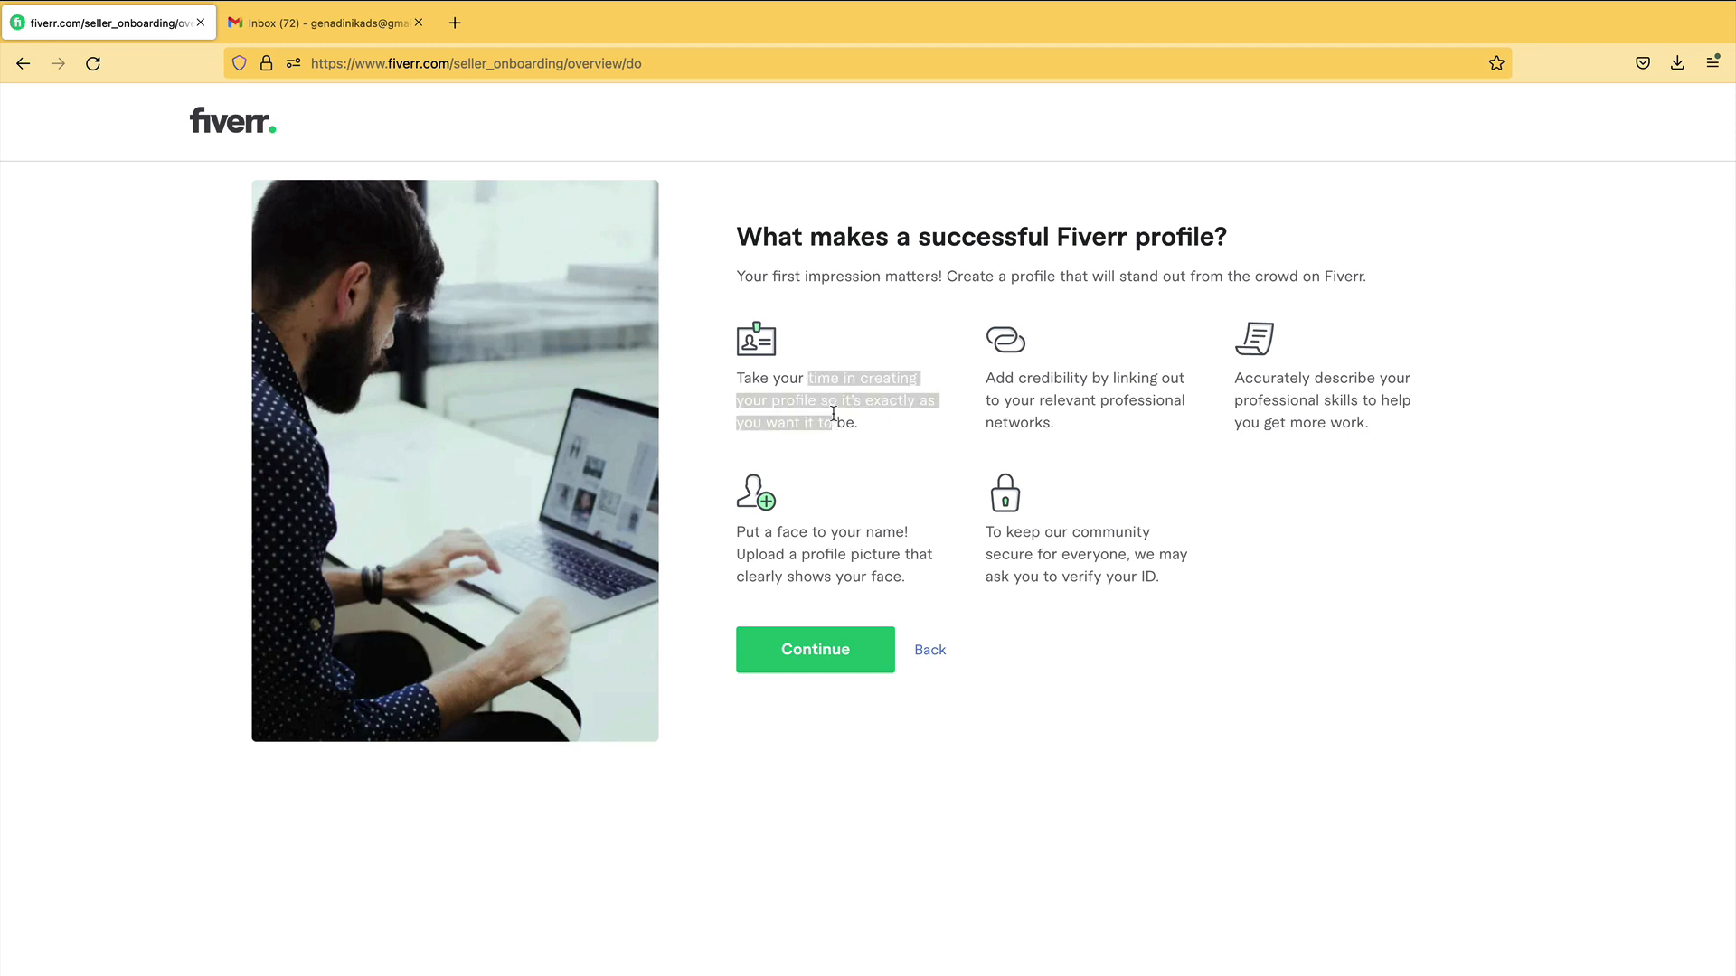
drag(1004, 378, 1031, 414)
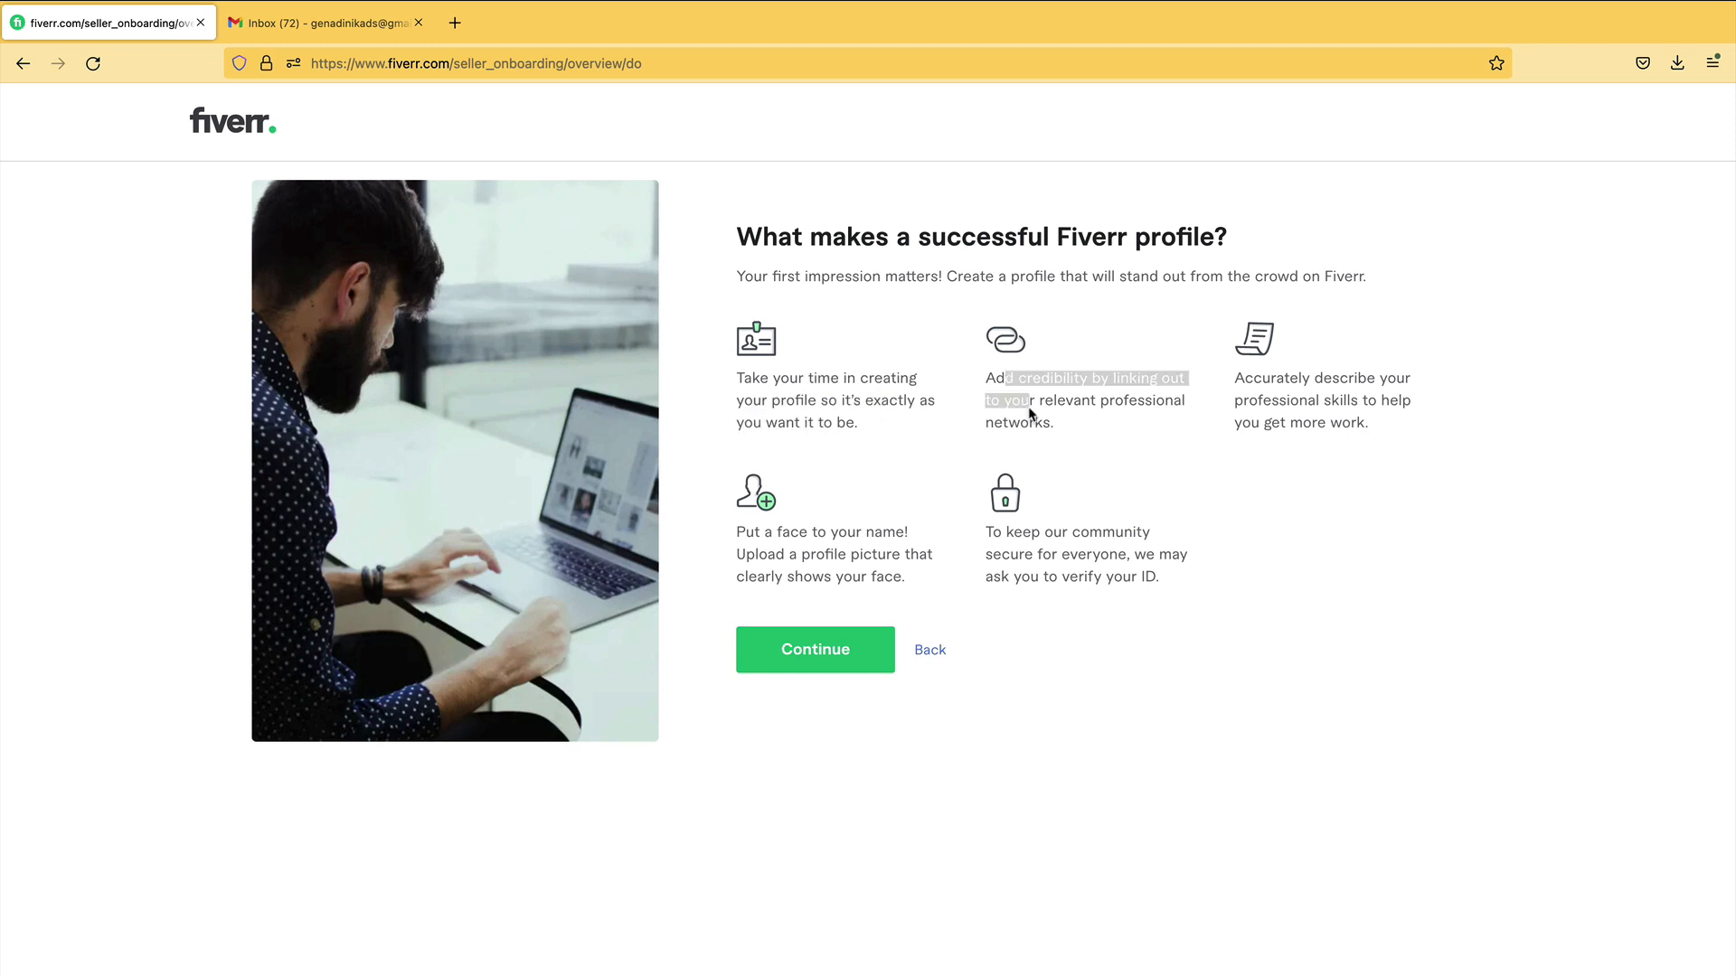
drag(1260, 378, 1307, 400)
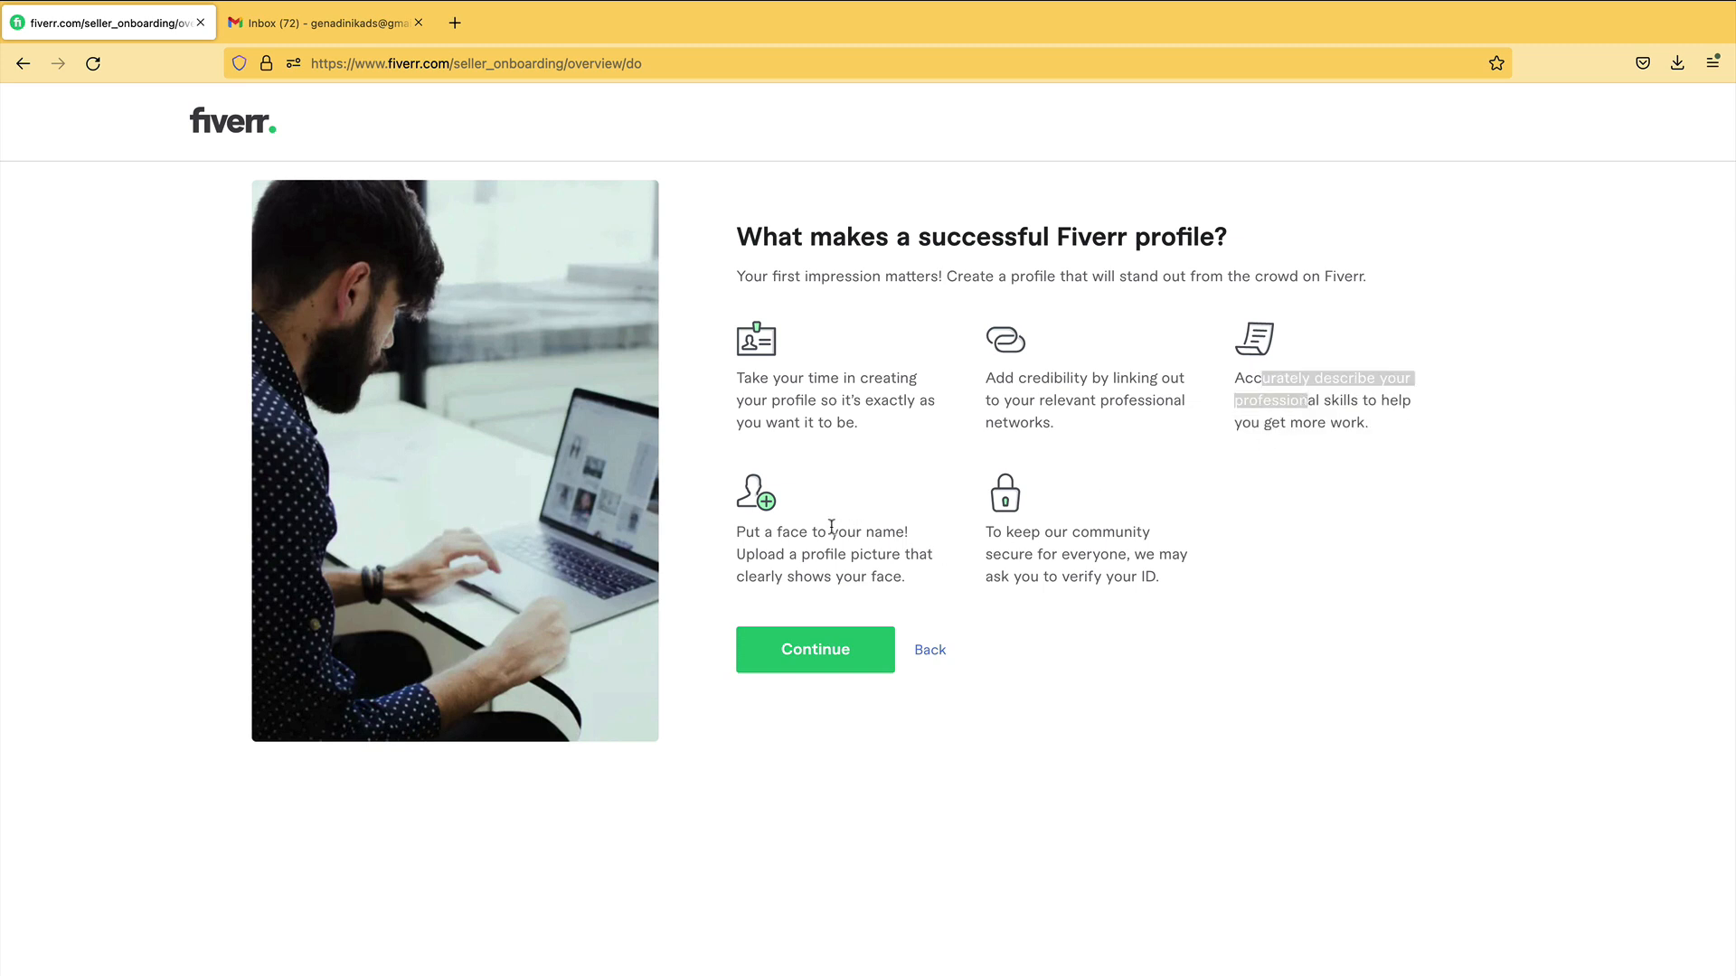
drag(832, 527, 832, 577)
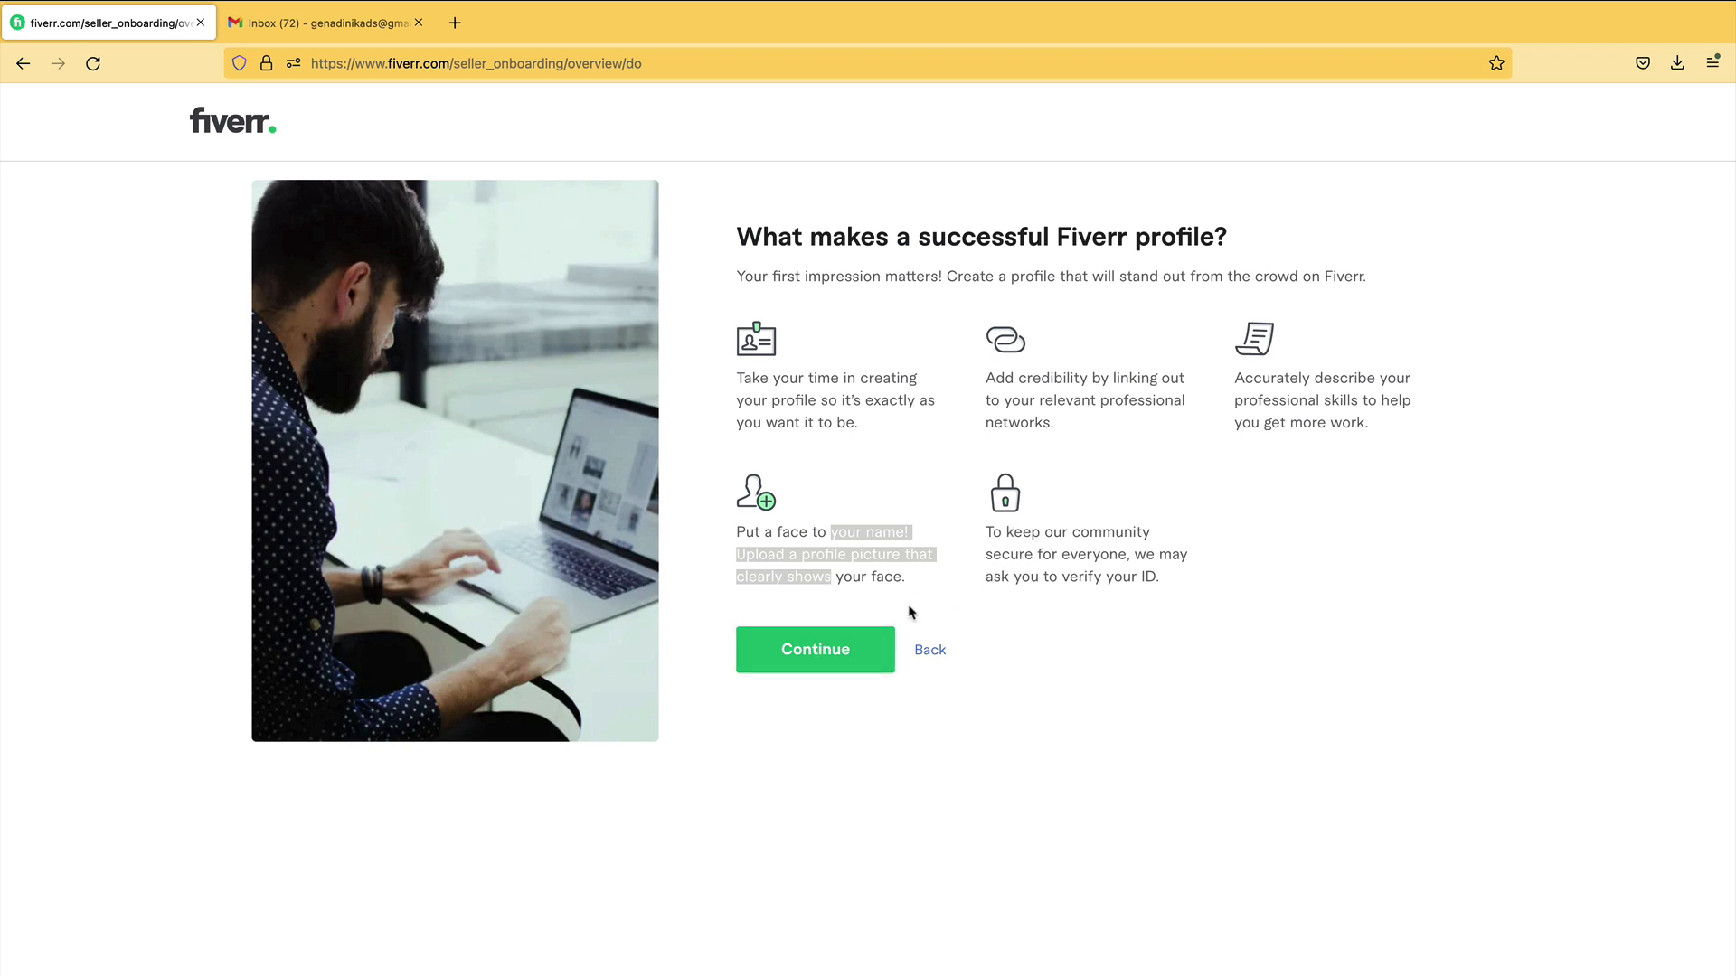
click(813, 653)
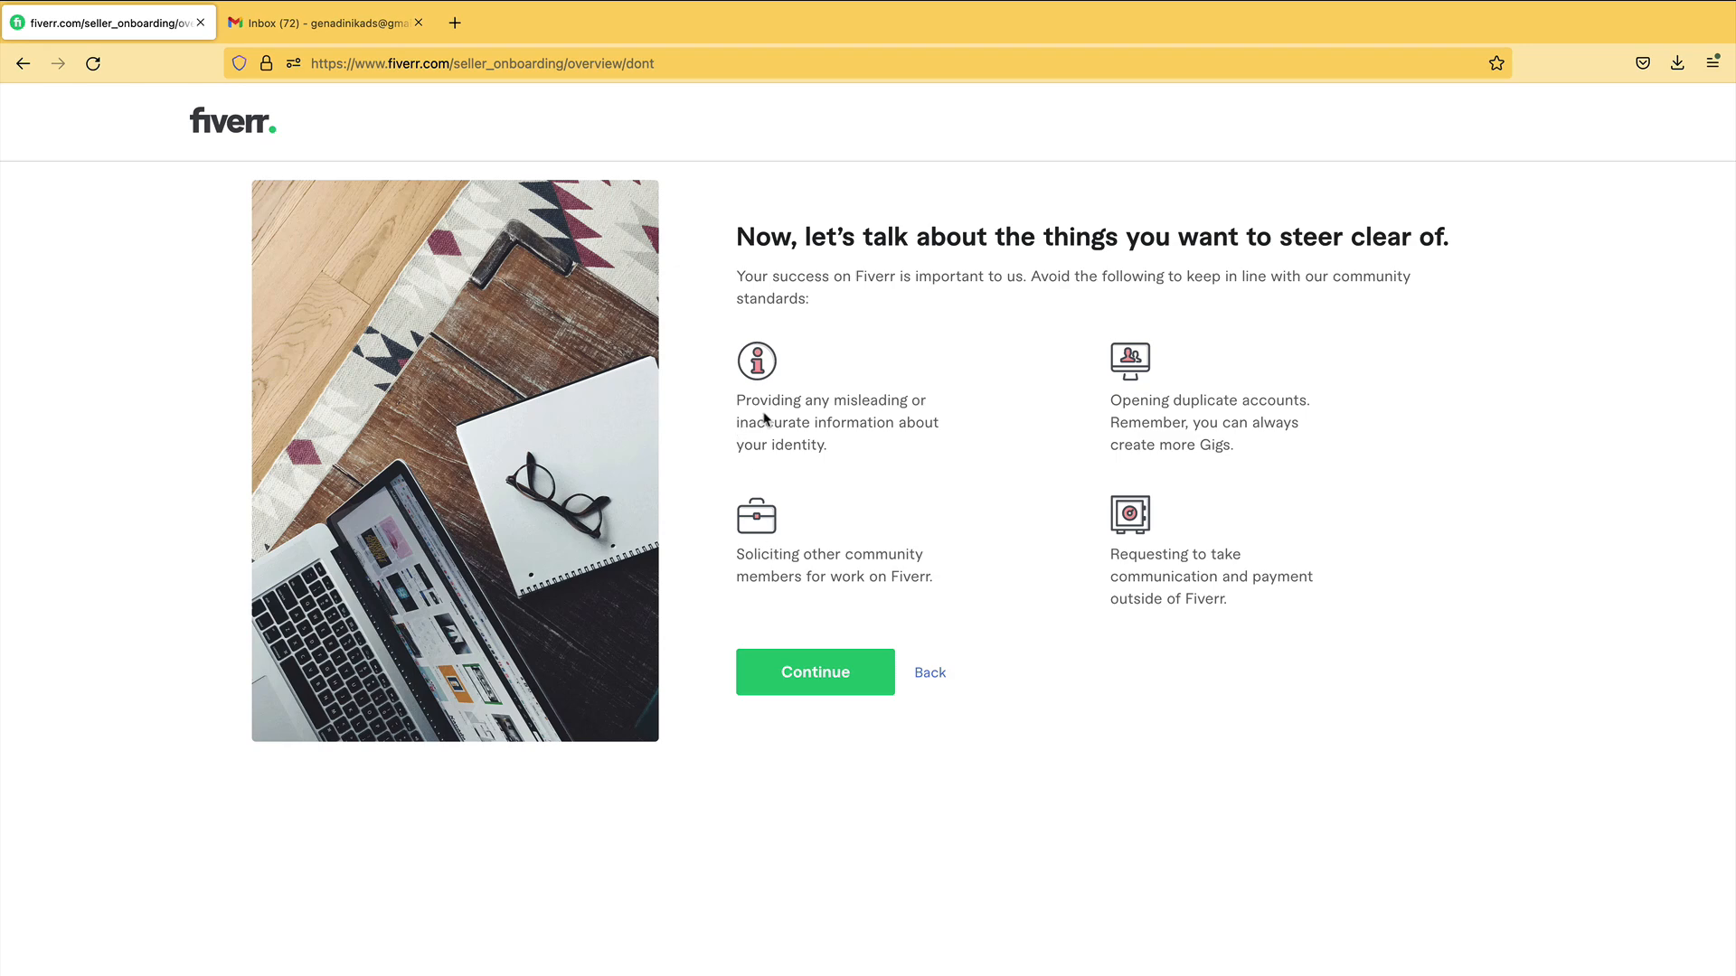
- Review the list of things sellers should steer clear of and continue to the Personal Info form
drag(747, 400, 824, 443)
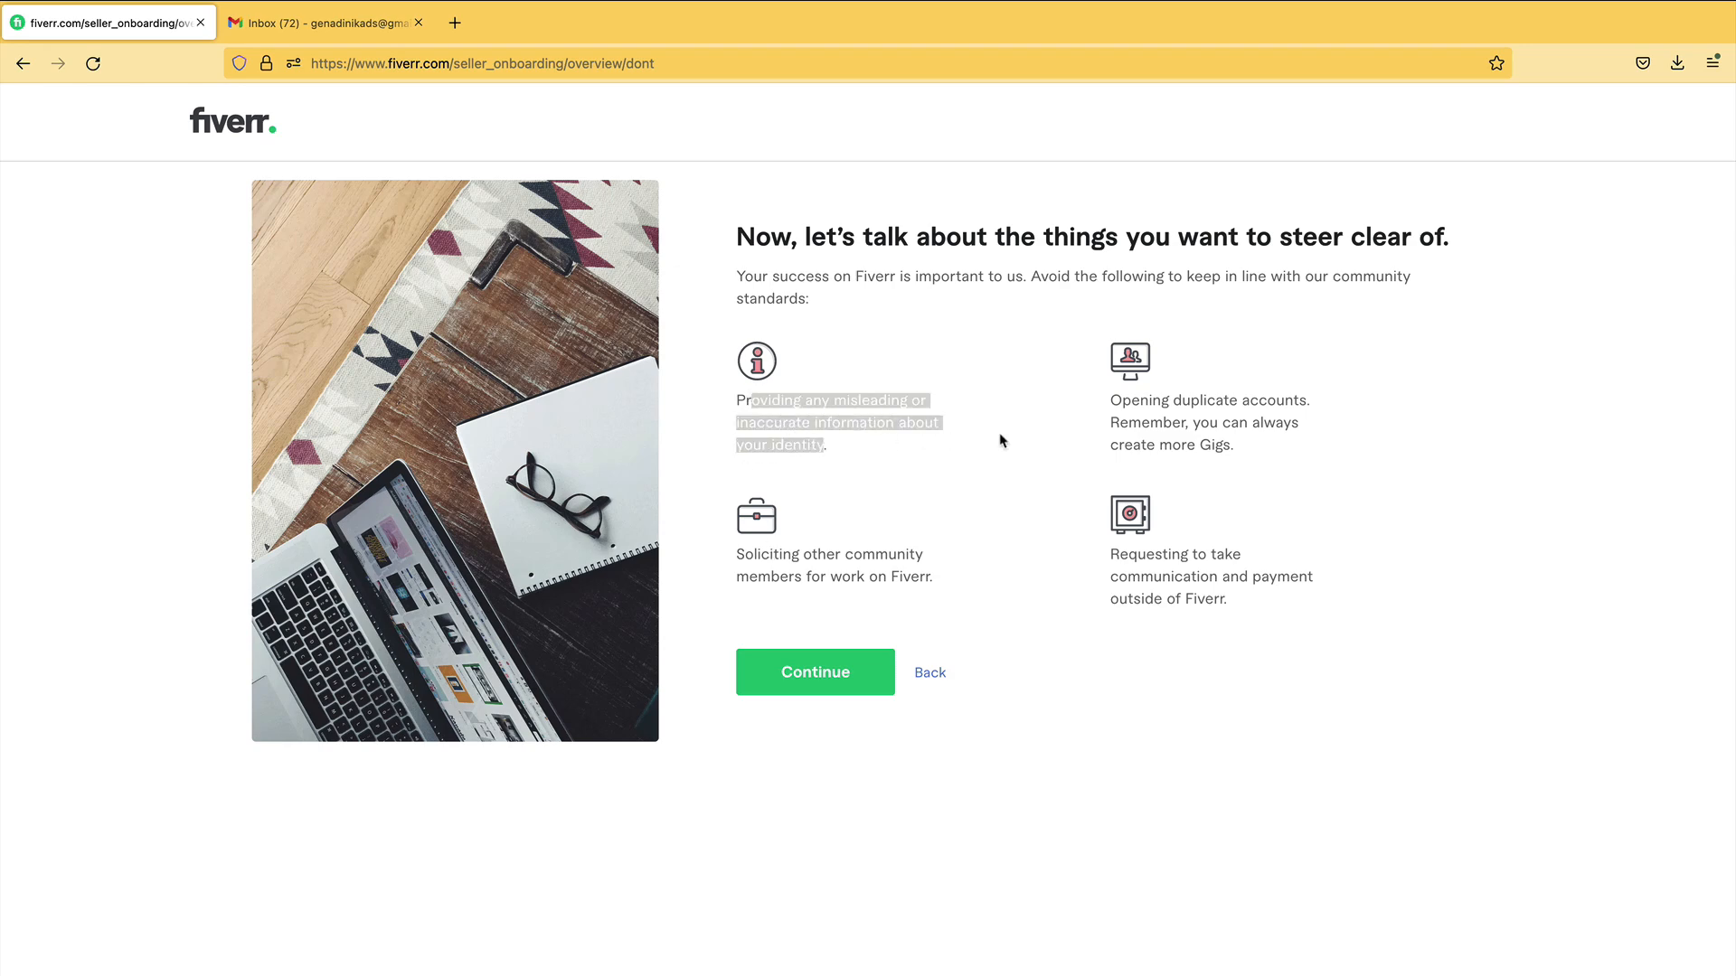
drag(1140, 401, 1267, 401)
click(742, 553)
drag(742, 553, 877, 579)
click(1090, 555)
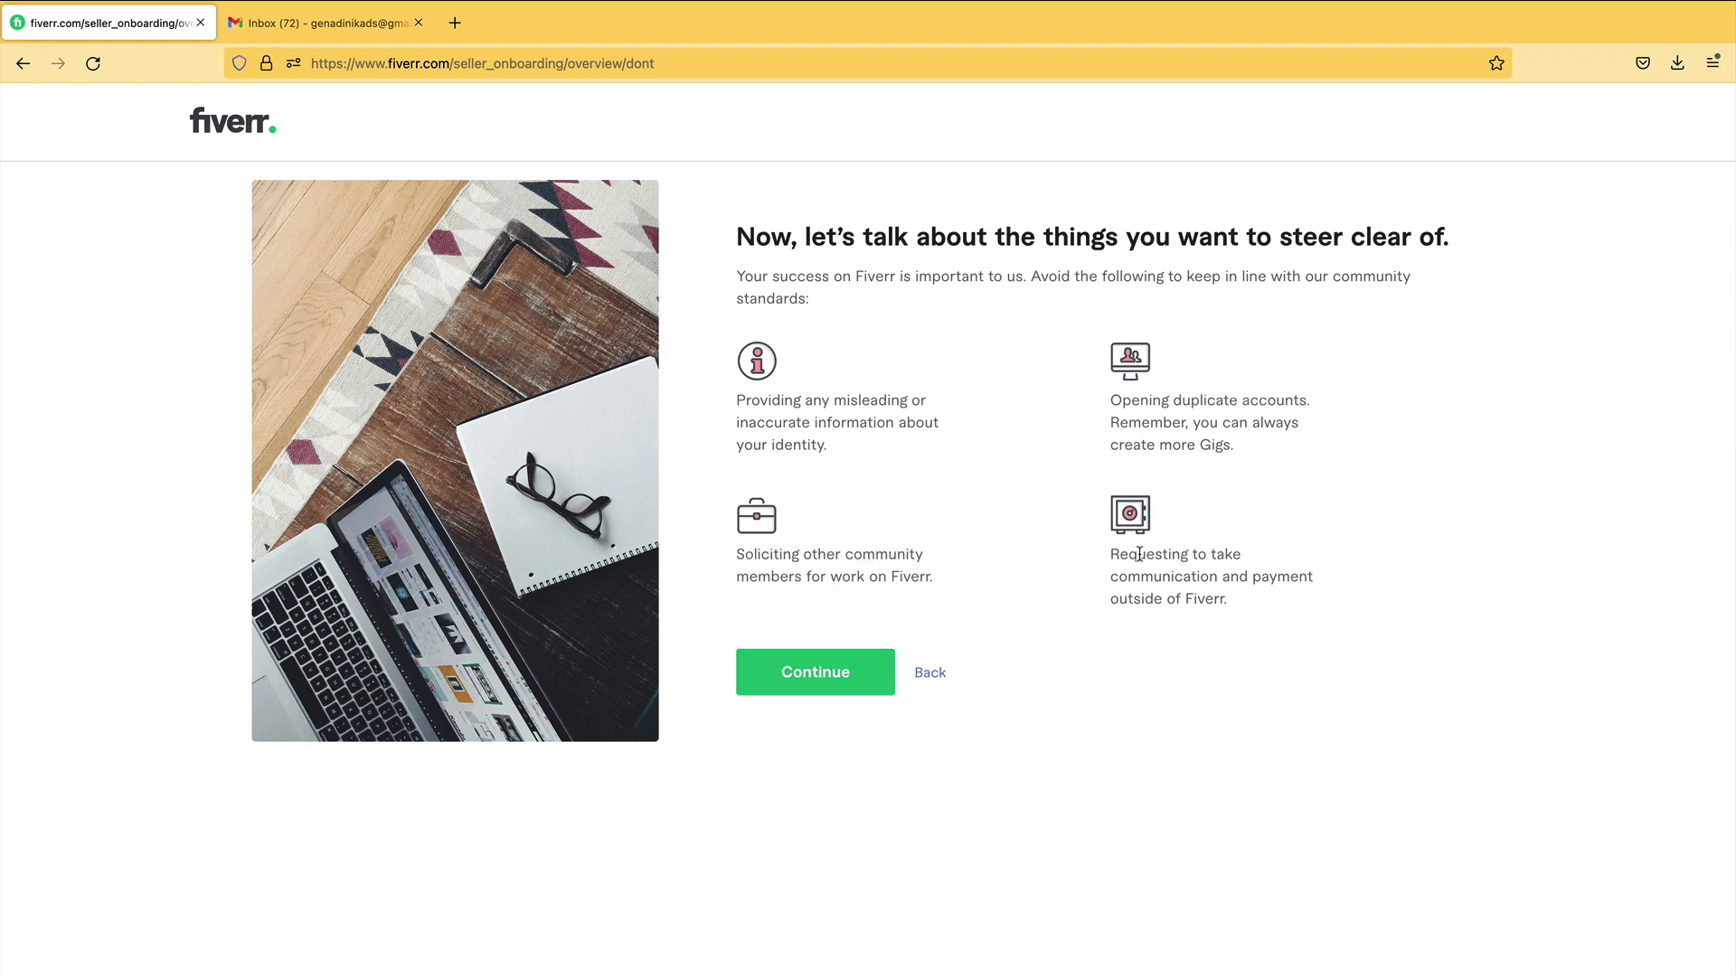
drag(1139, 554, 1206, 591)
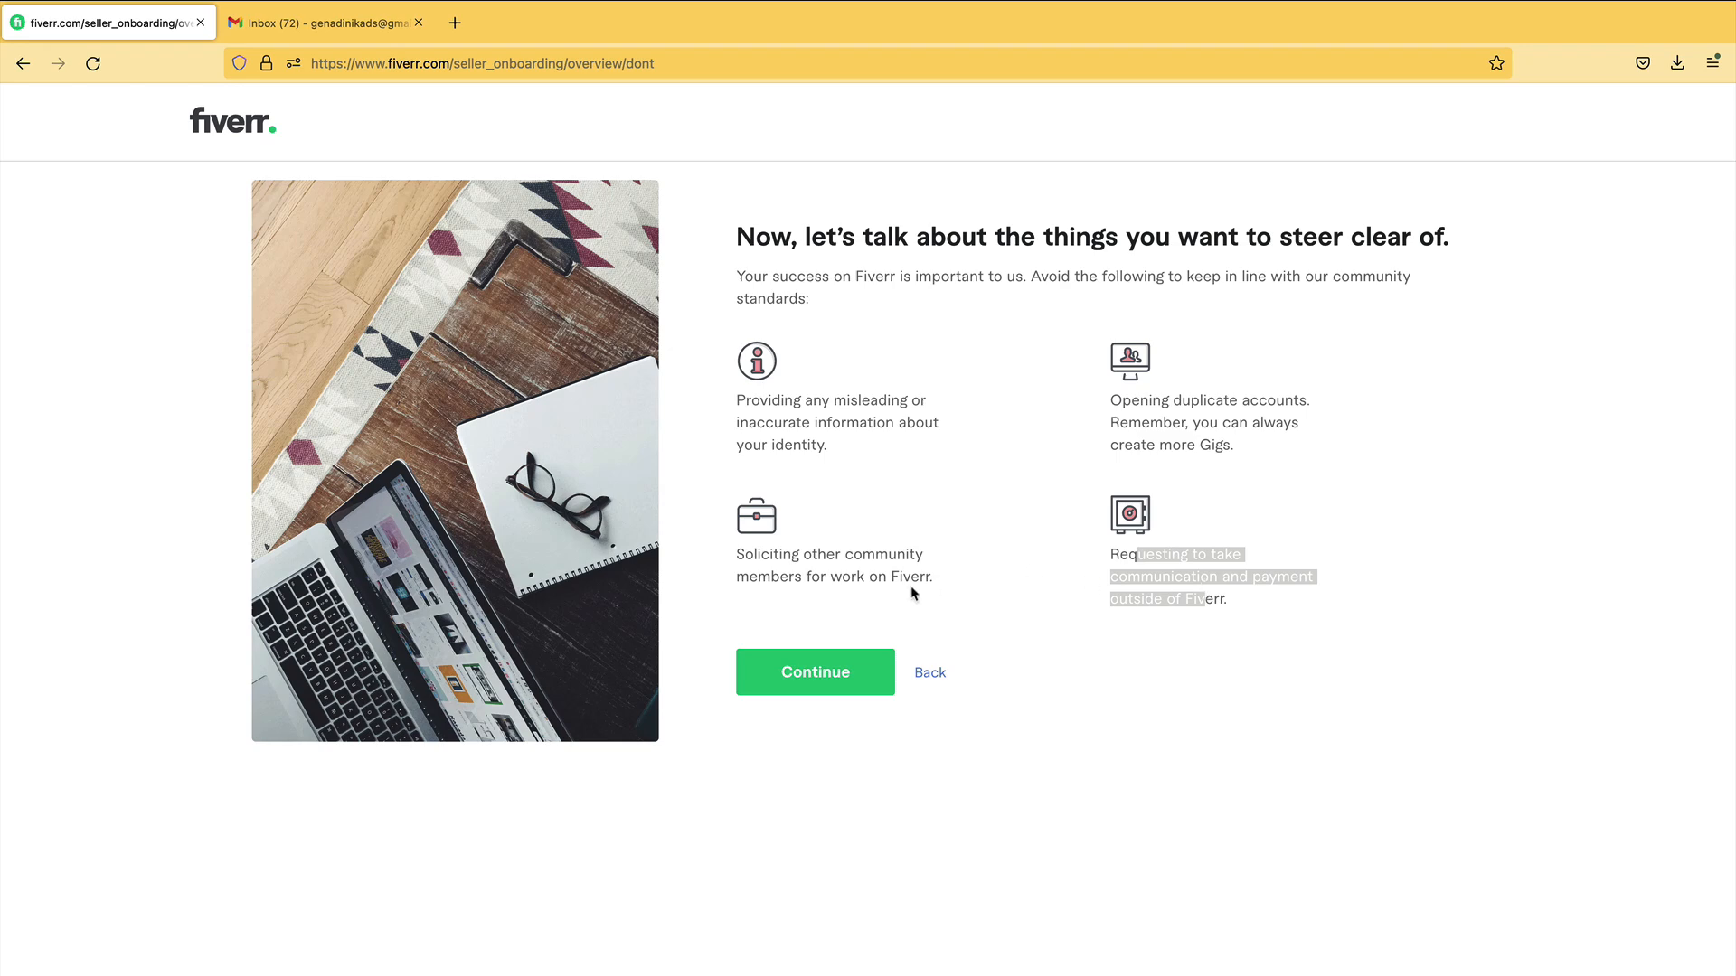
click(823, 671)
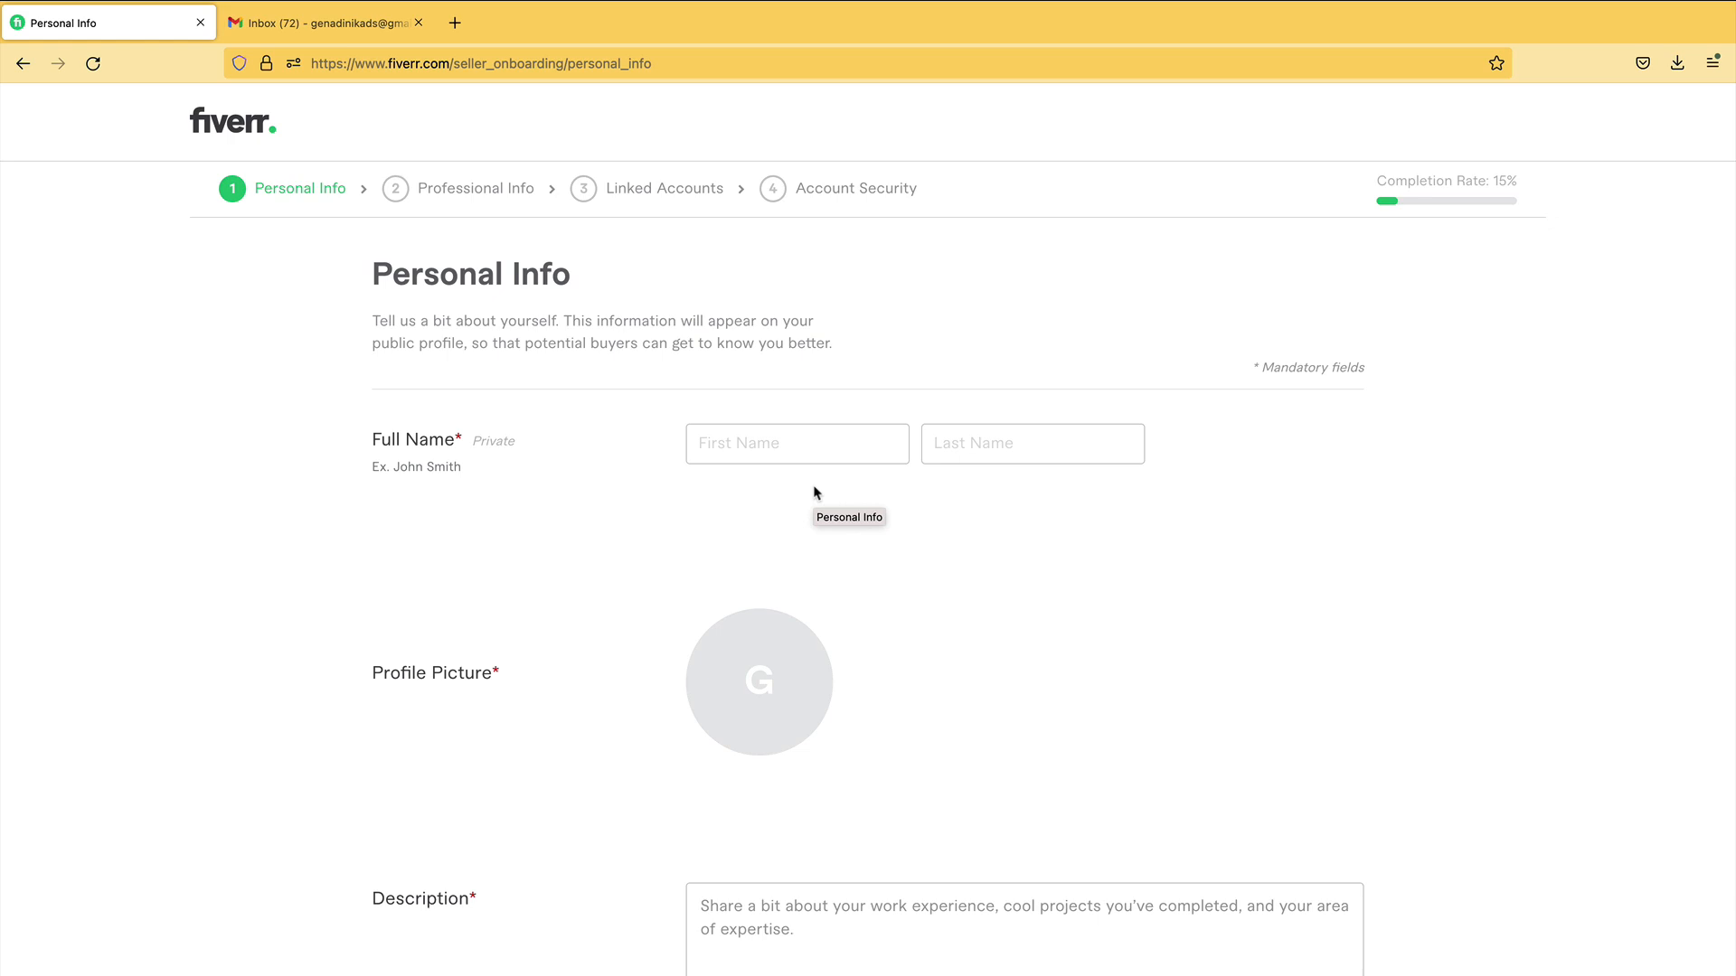
- Upload Untitled design.png from Downloads as the profile picture and fill in the seller's first and last name
click(760, 682)
click(691, 397)
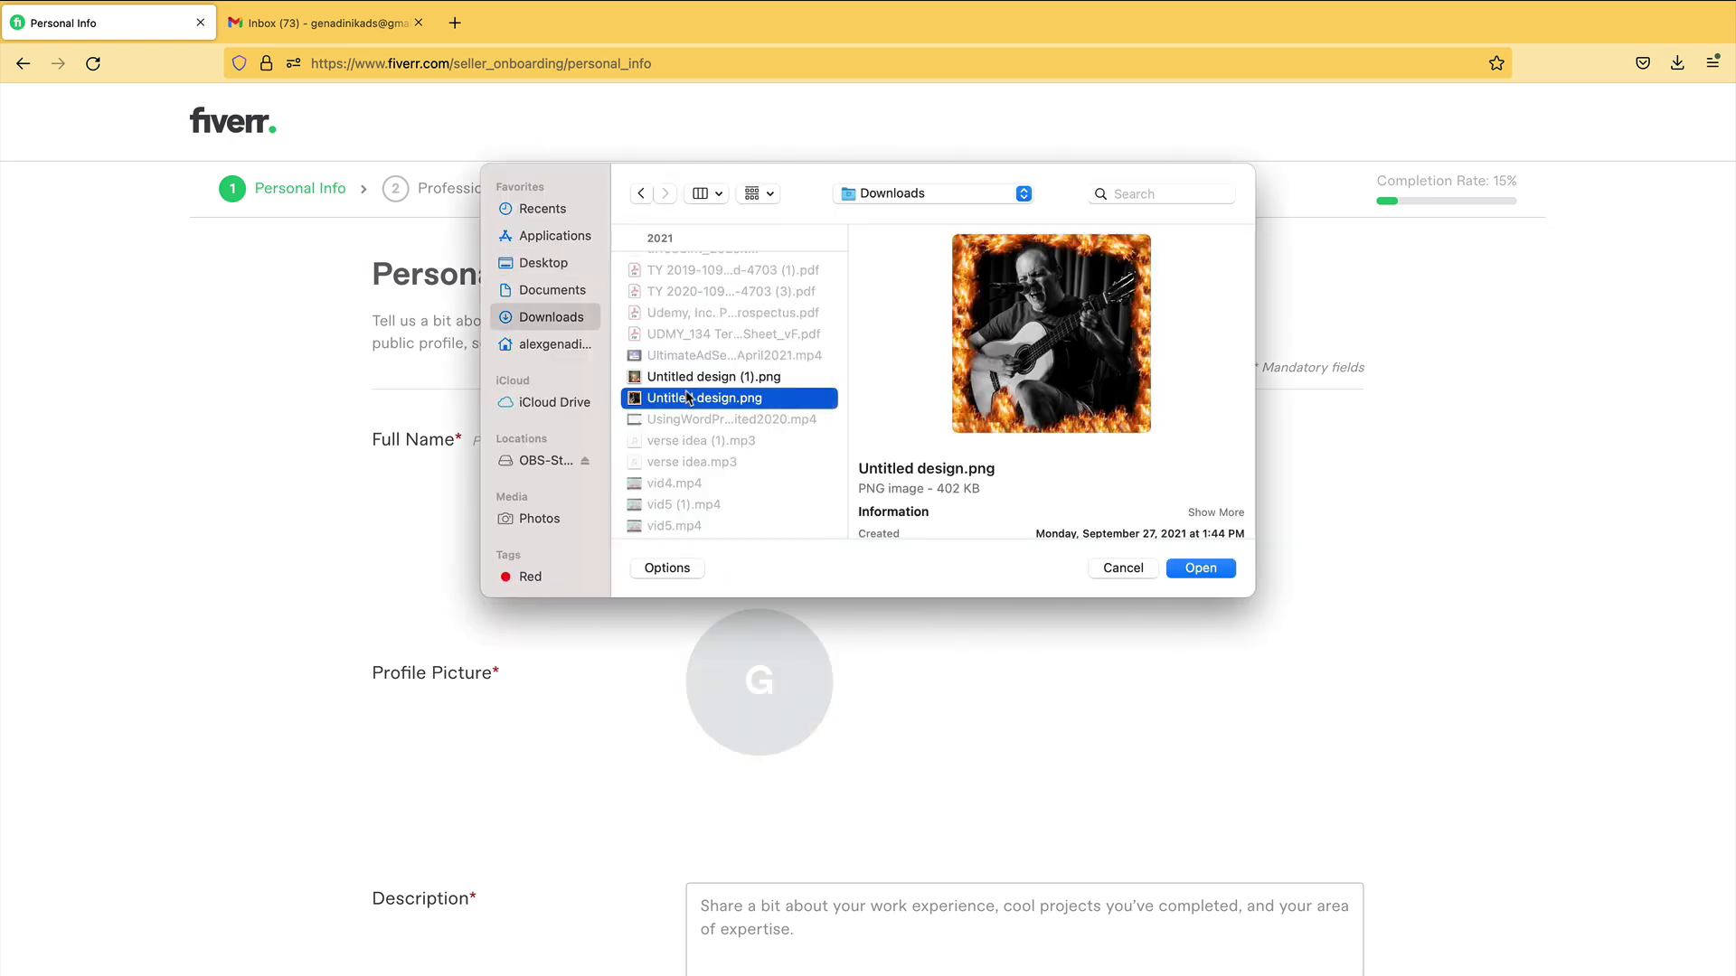
double_click(689, 398)
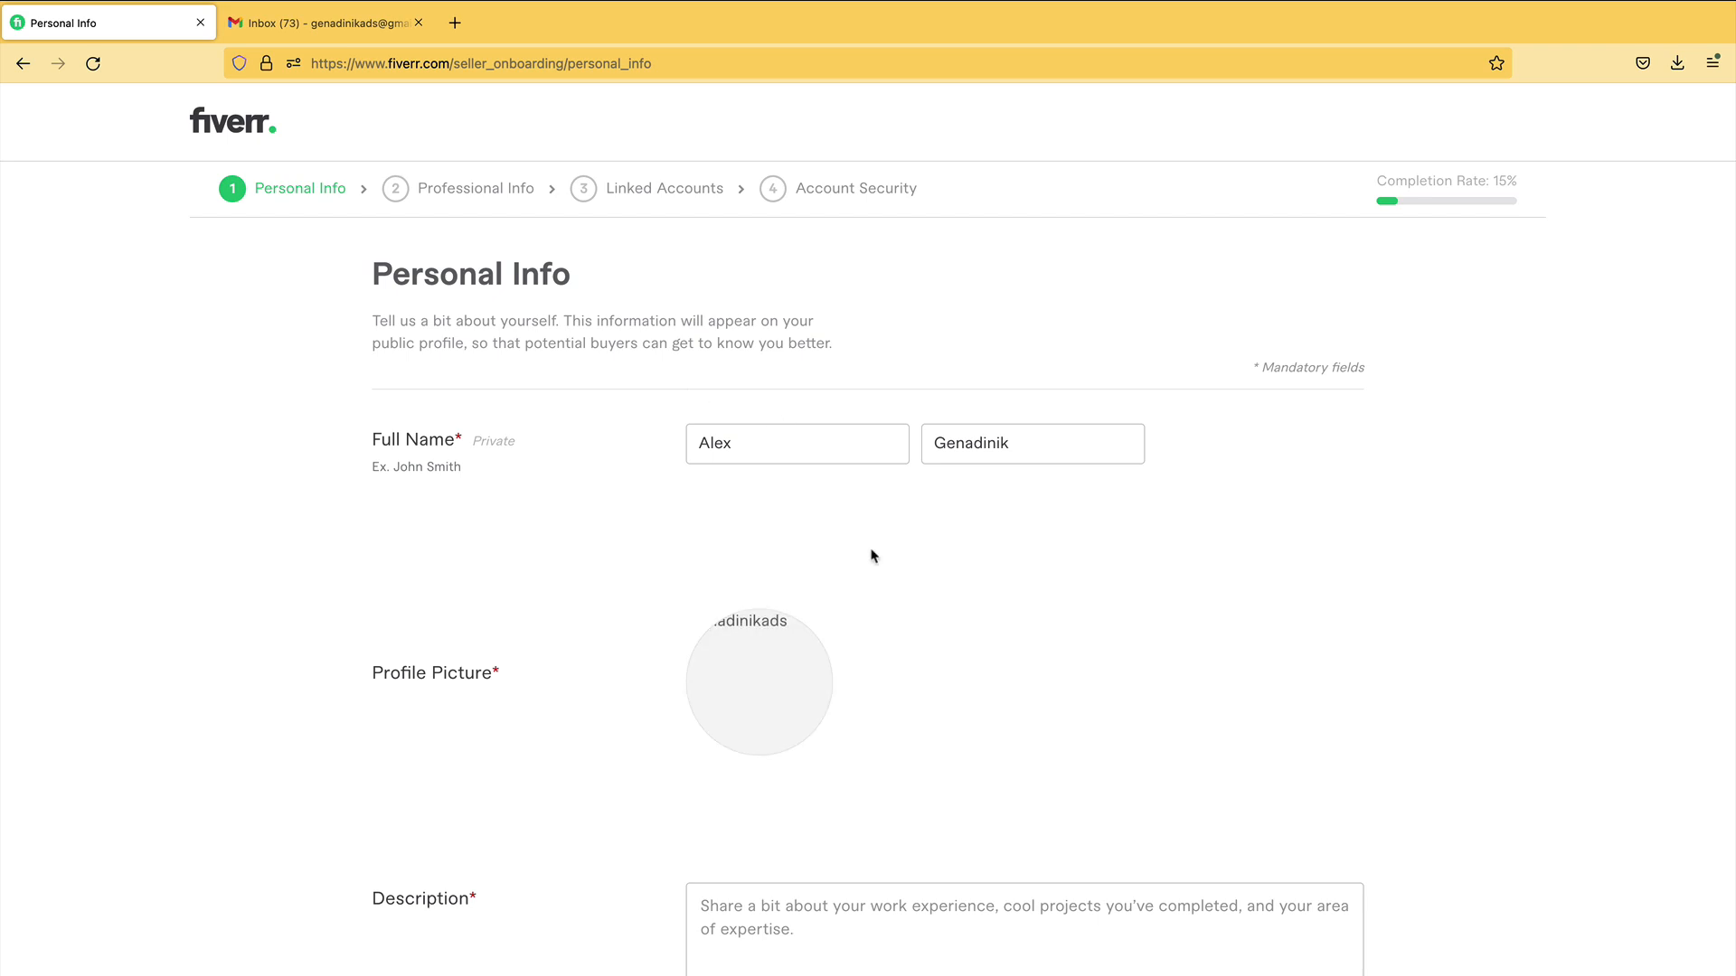
- Write a profile description citing 15+ years of SEO experience, 200+ clients, thousands of top-10 Google pages and an offer to grow websites through SEO
scroll(841, 589, down, 4)
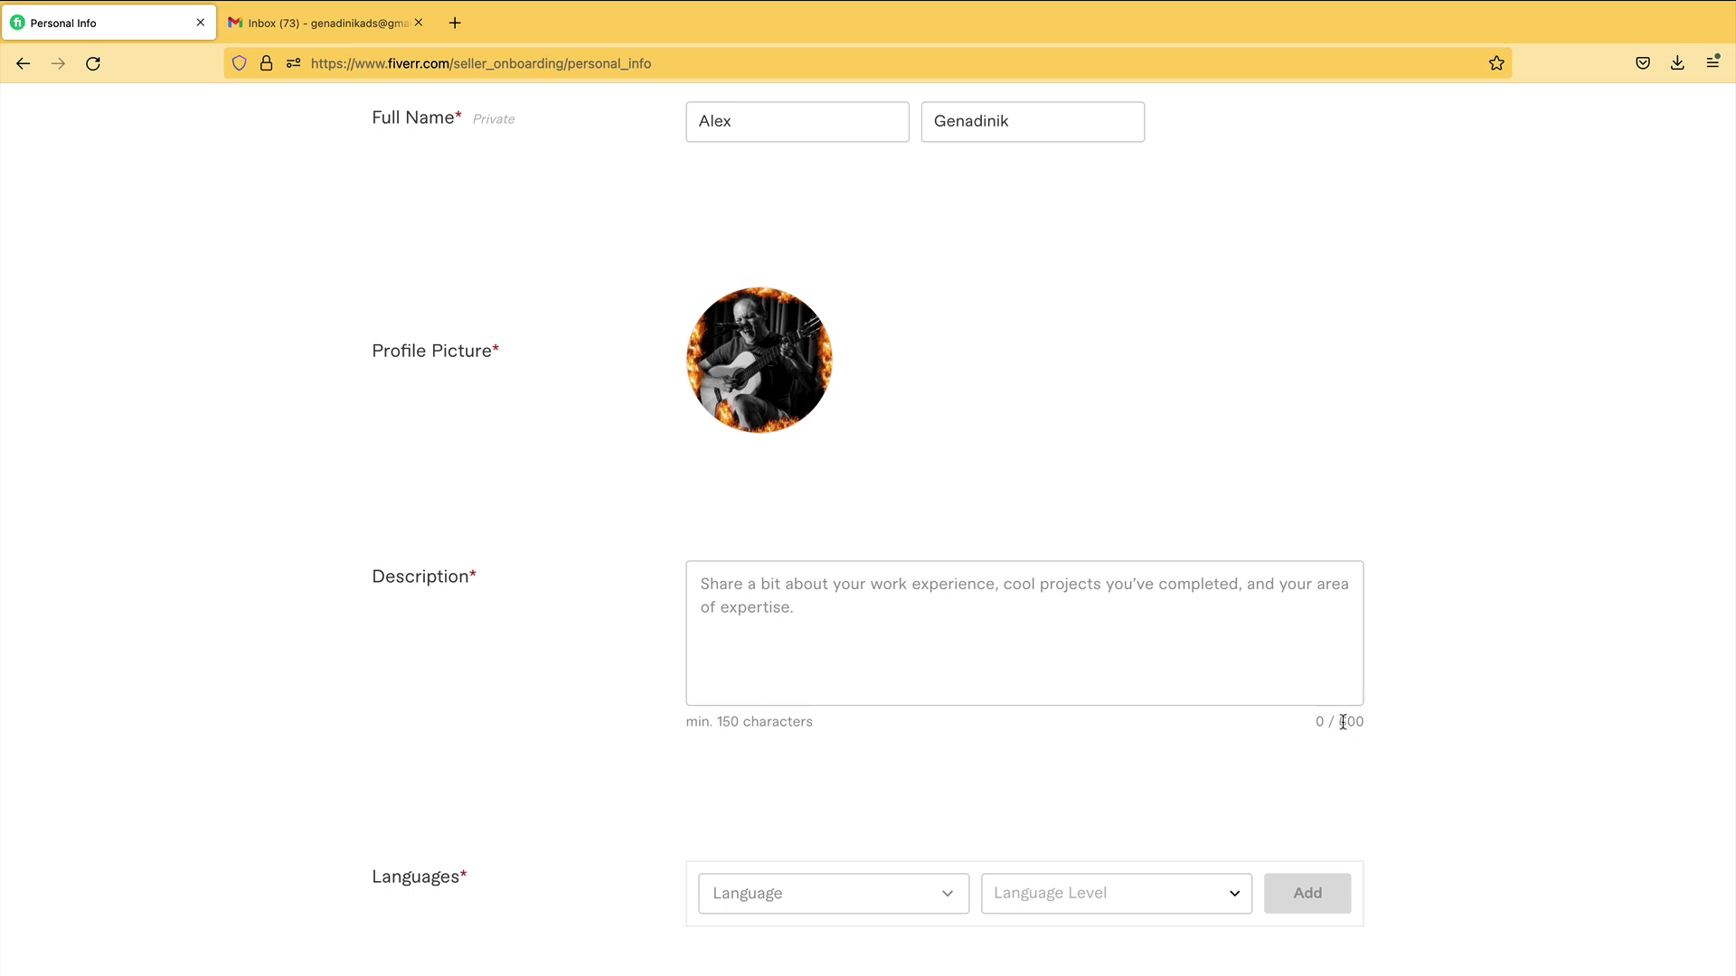
click(1258, 647)
text(15+ years of SEO experience, 200+ clients, and thousands of pages ranking in the top-10 of Google for their main keywords. I'd love to help your website grow through SEO.)
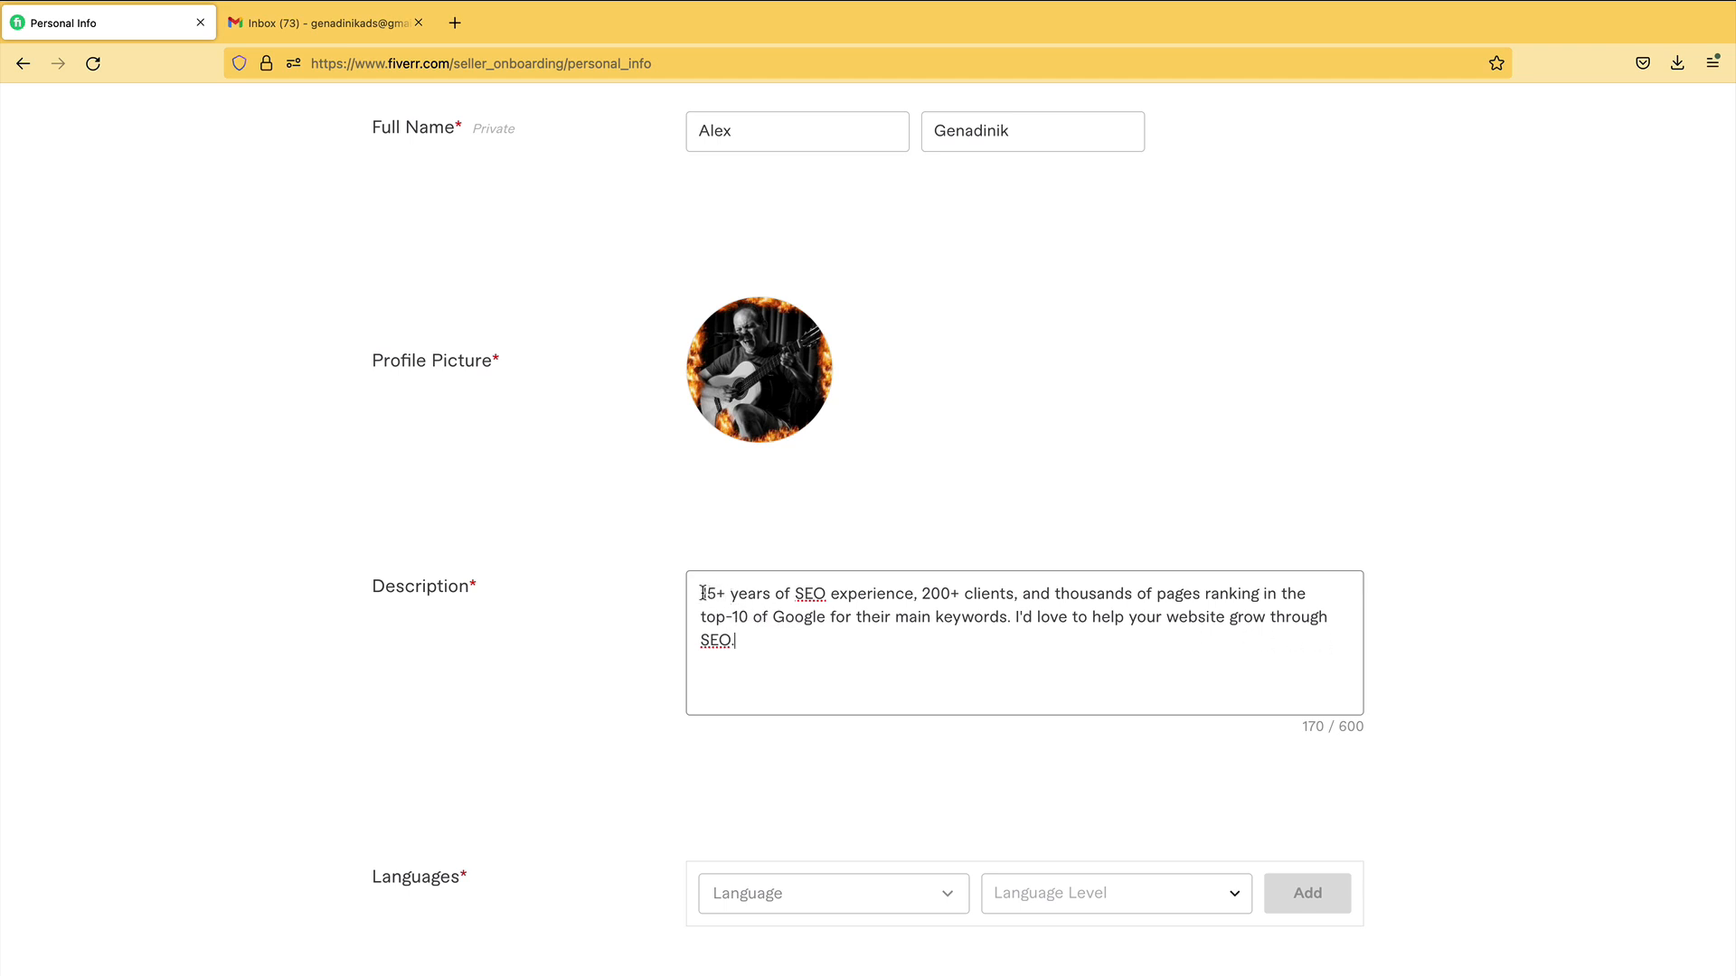
drag(702, 593, 1154, 636)
click(1005, 618)
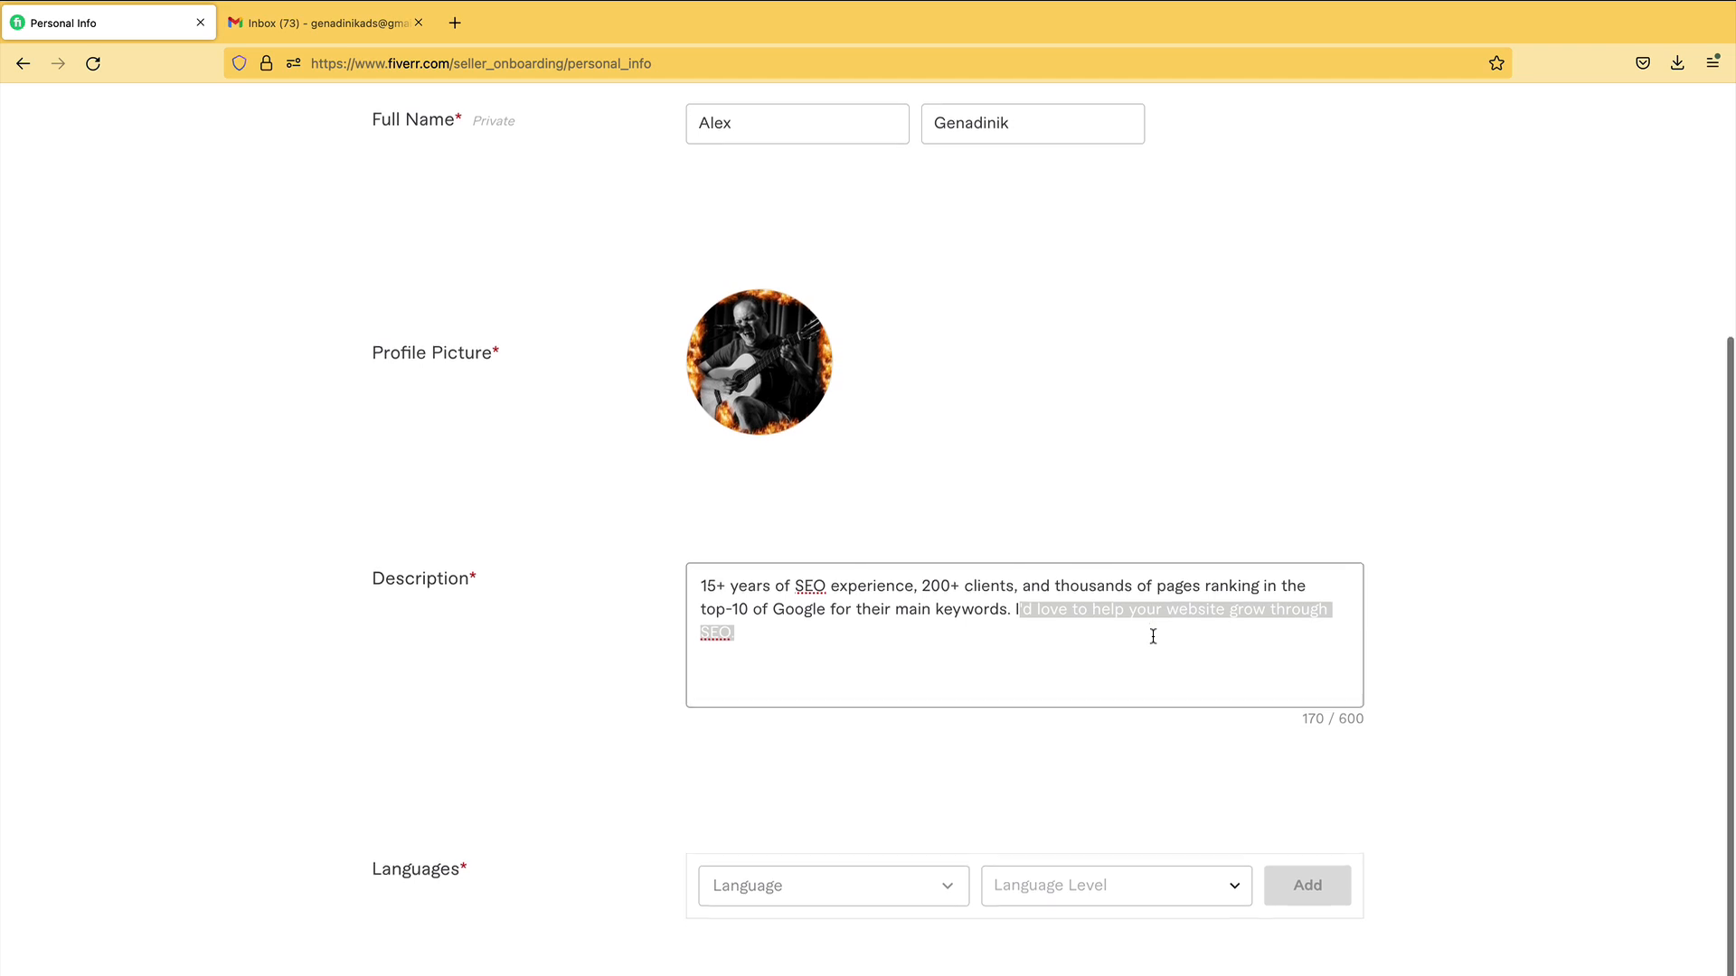
- Add English at the Fluent level under Languages and continue to the Professional Info form
click(896, 890)
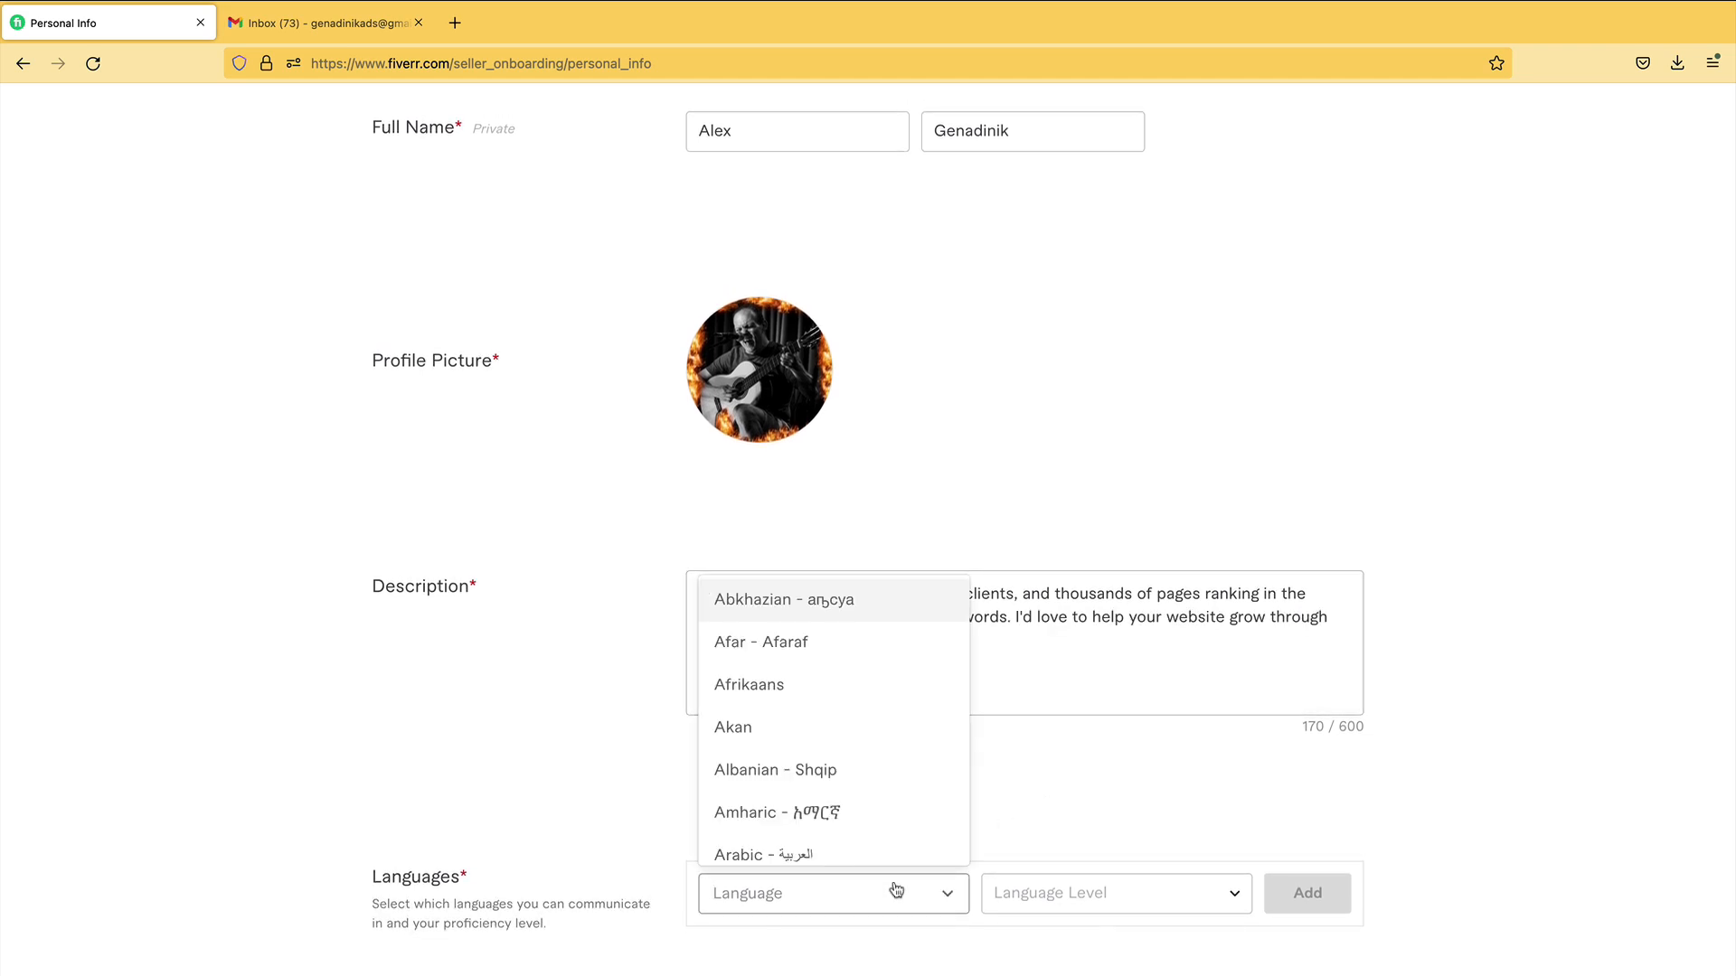
text(e)
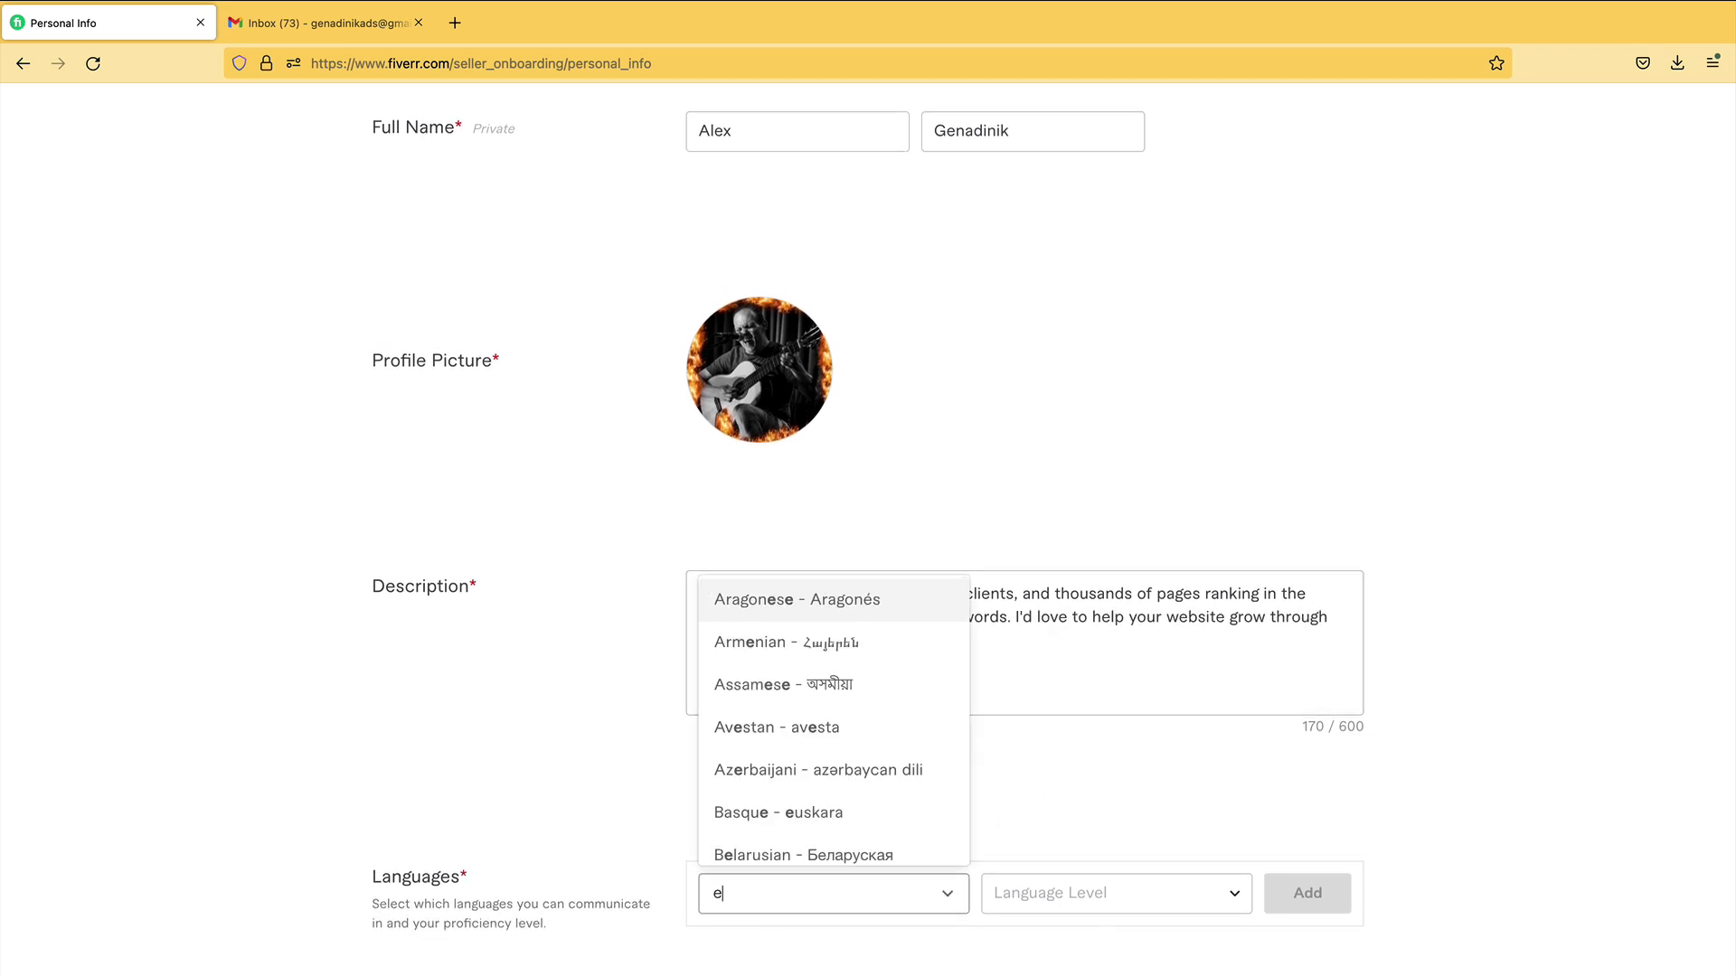
scroll(838, 757, down, 4)
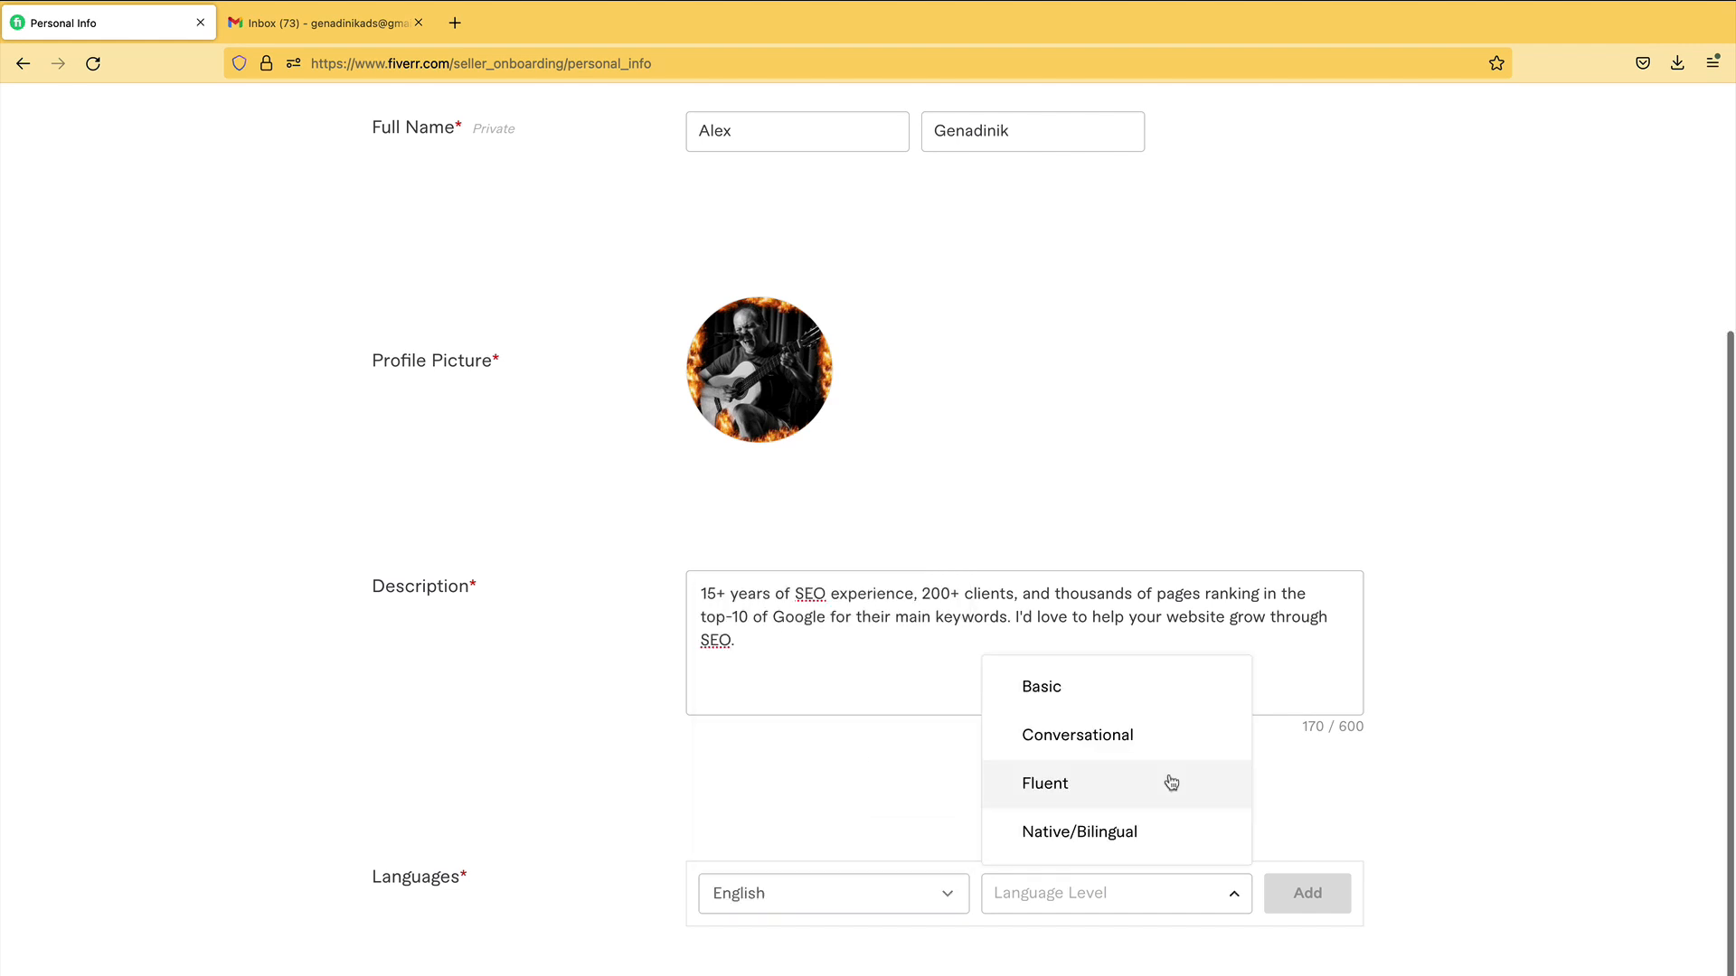
click(1172, 783)
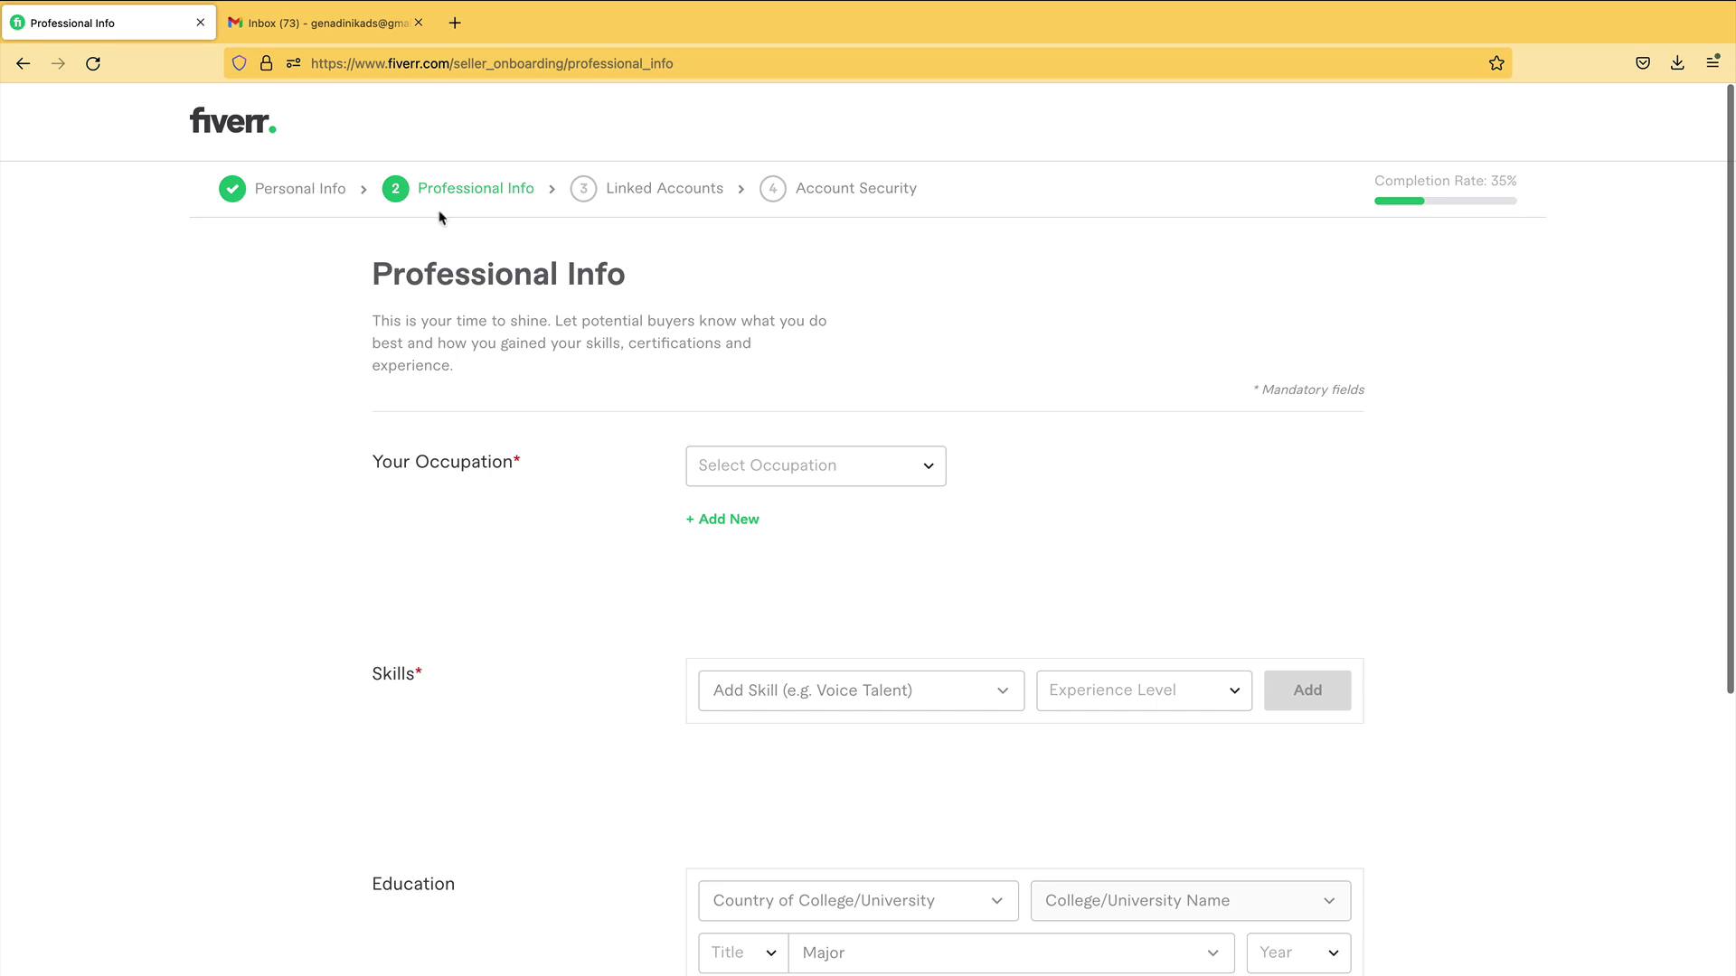
- Set the occupation to Digital Marketing from 2000 to 2022 with the skills SEM, SEO, Web Traffic and E-Commerce Marketing
click(814, 466)
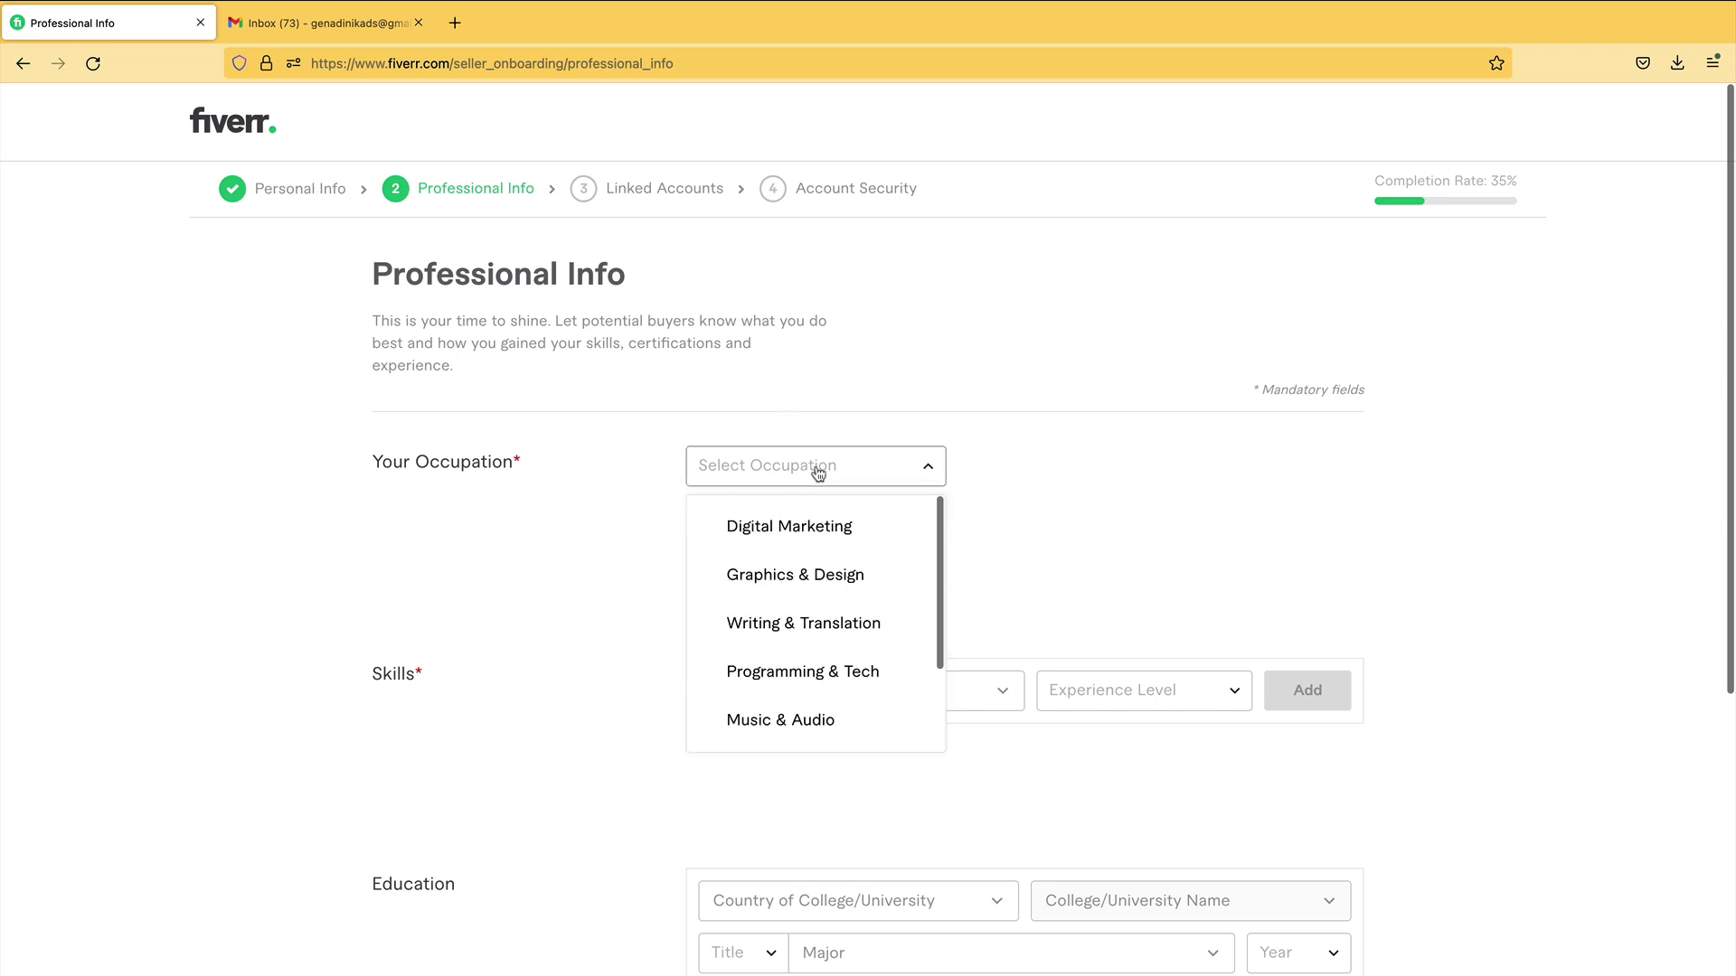
click(831, 527)
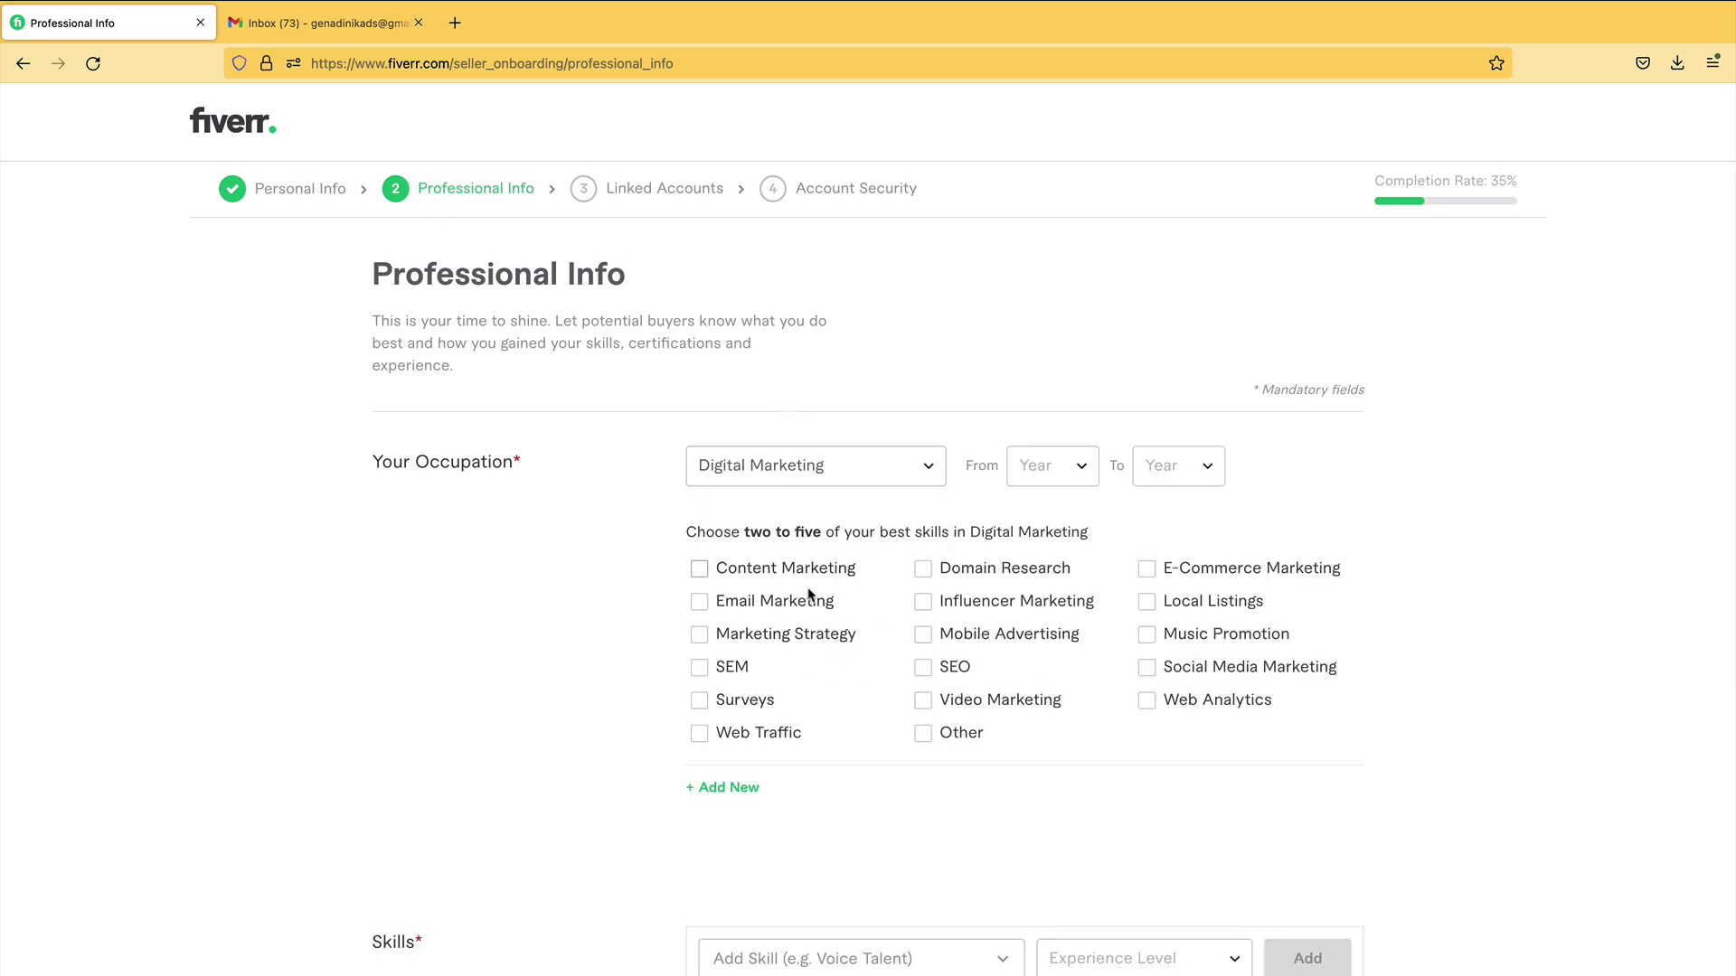
click(1076, 472)
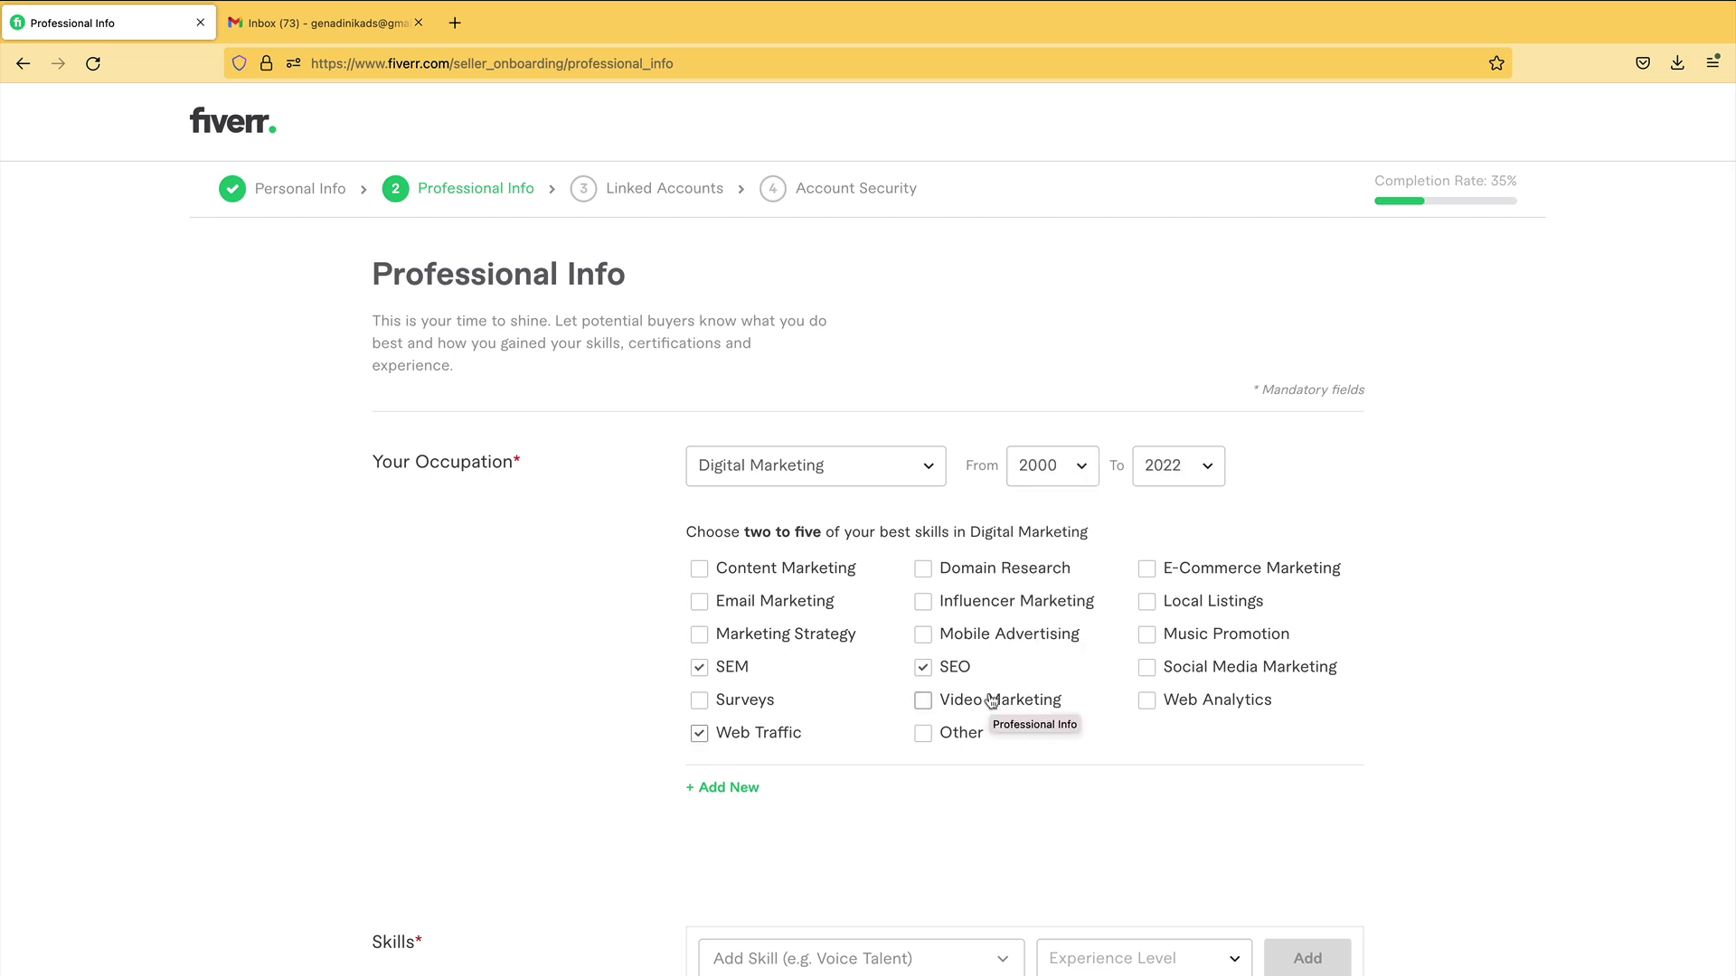
click(1147, 569)
- Add Google SEO to the Skills list with the experience level Expert
scroll(820, 711, down, 3)
click(820, 709)
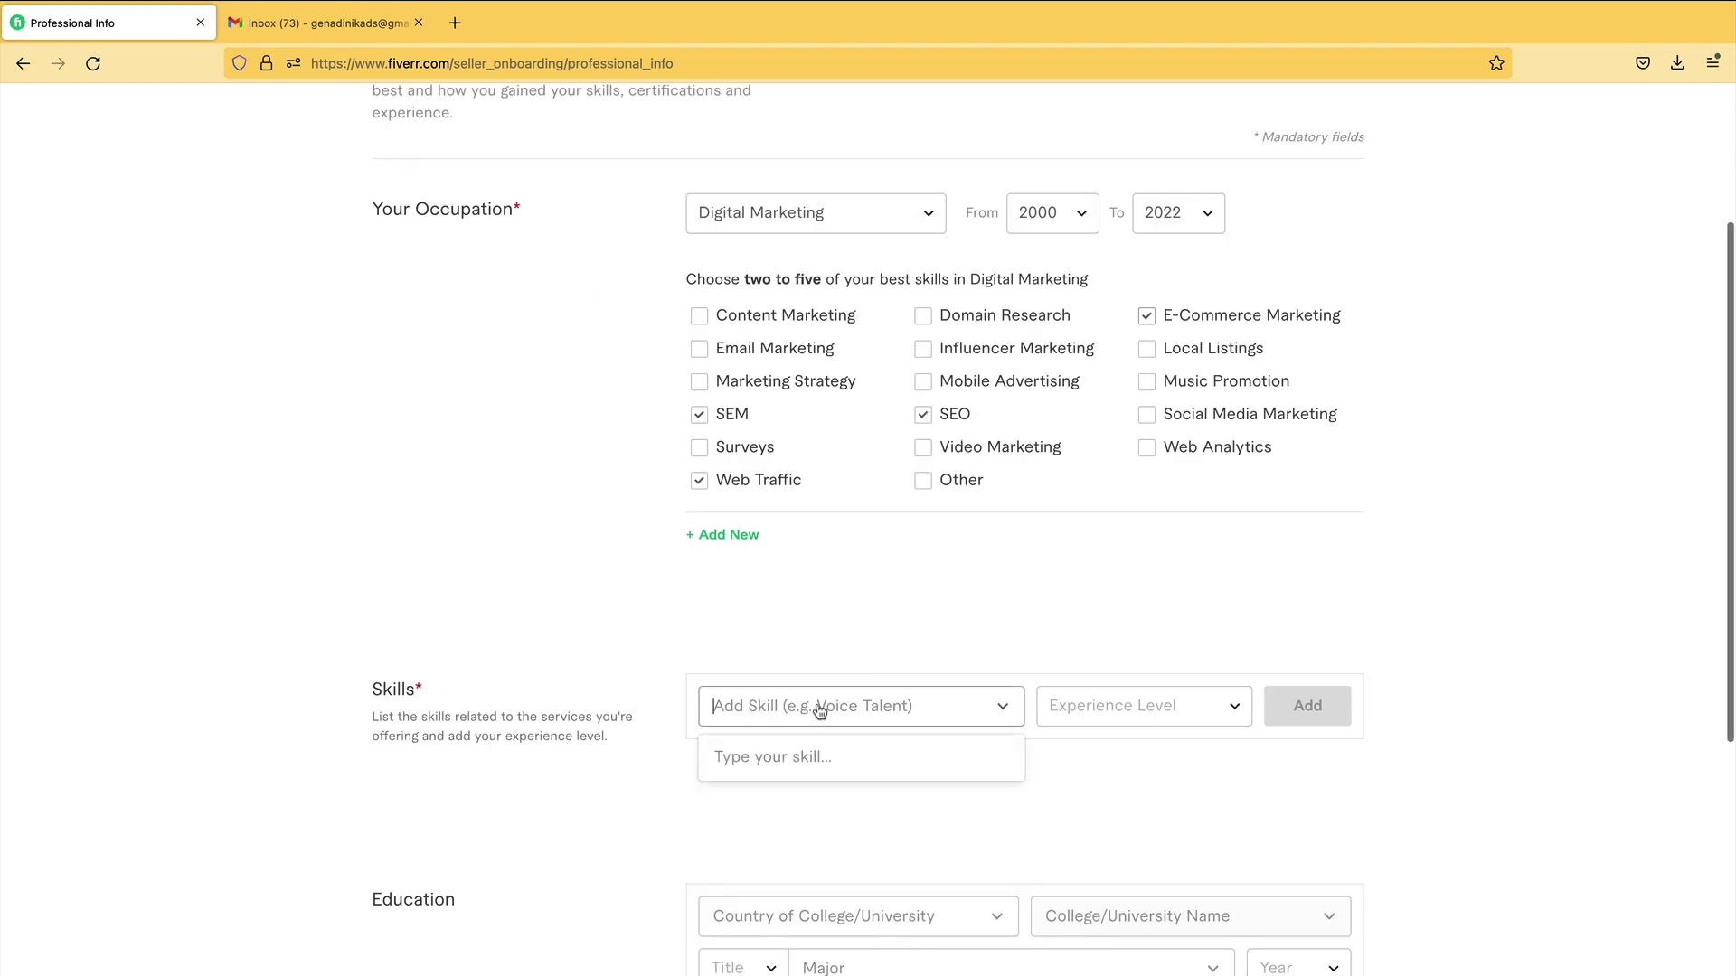
text(seo)
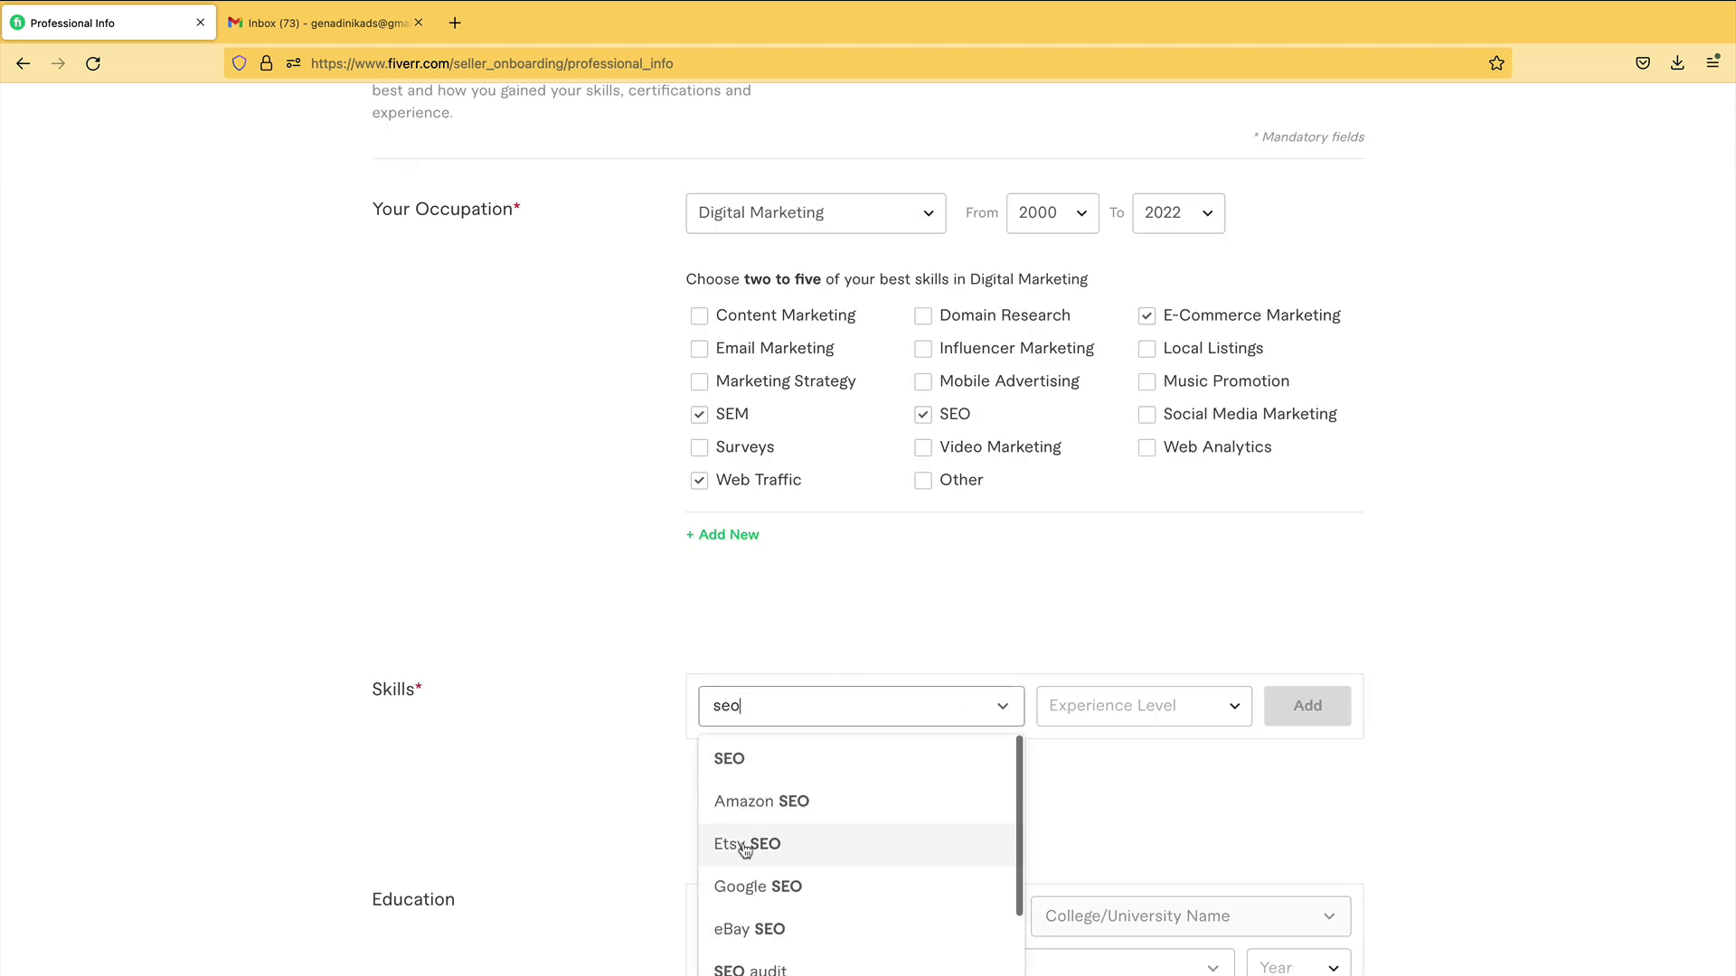
click(741, 886)
click(1067, 707)
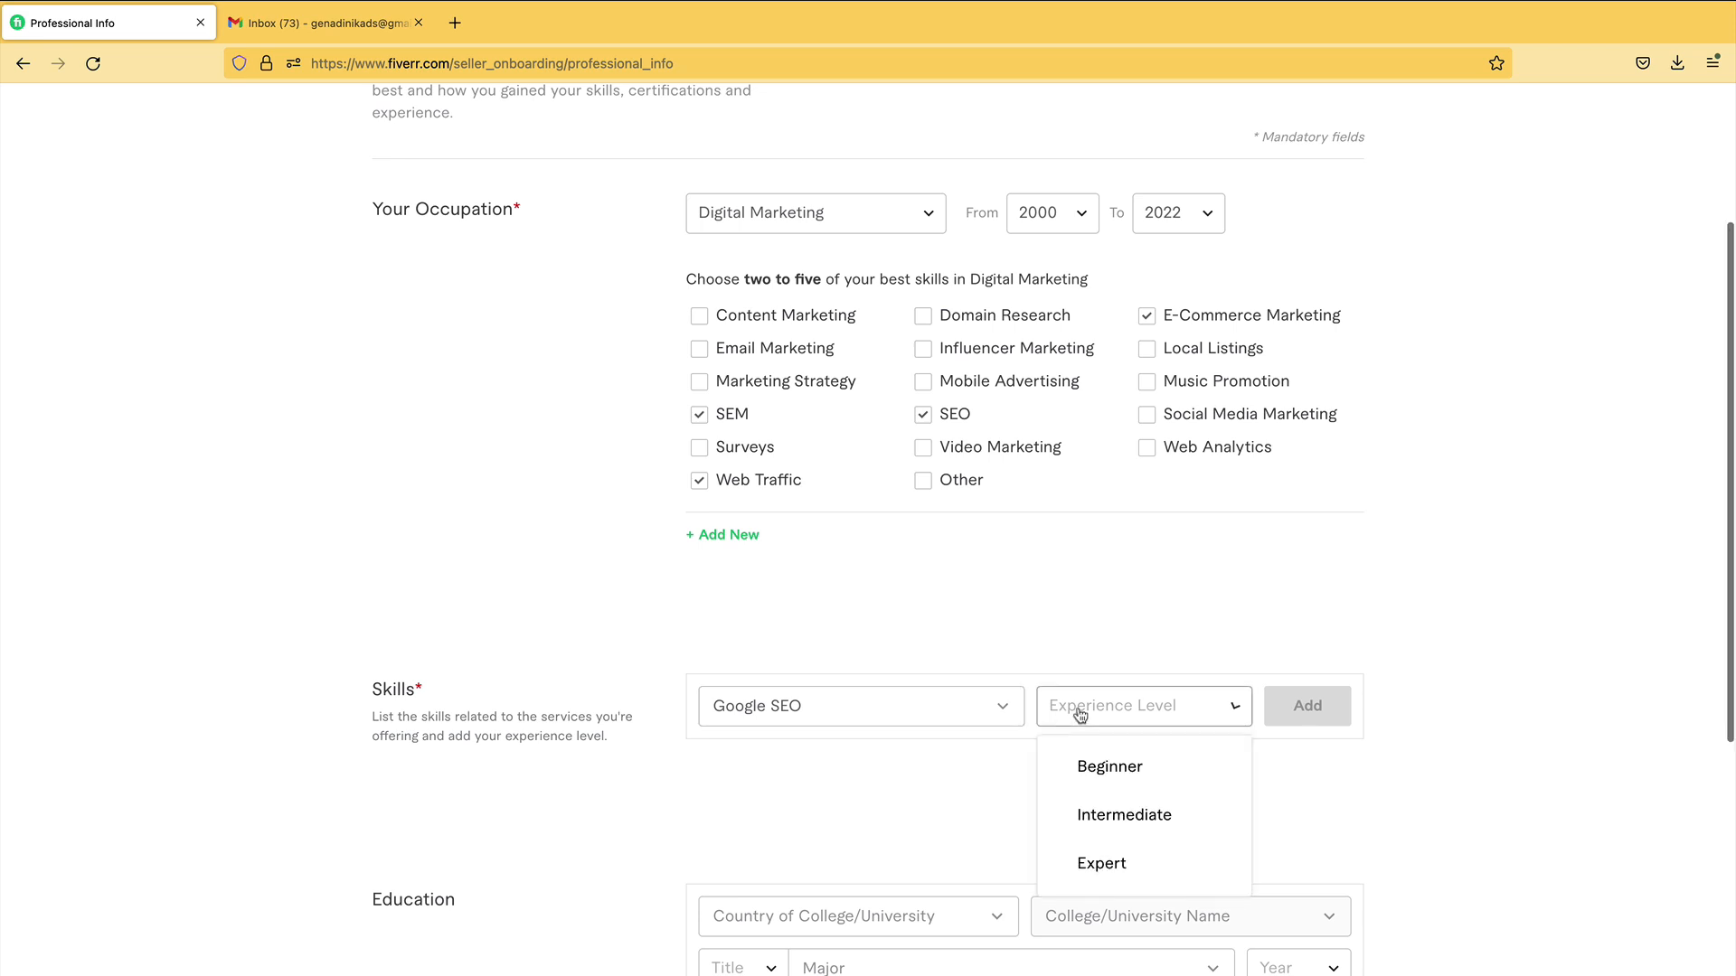
click(1096, 865)
click(1299, 699)
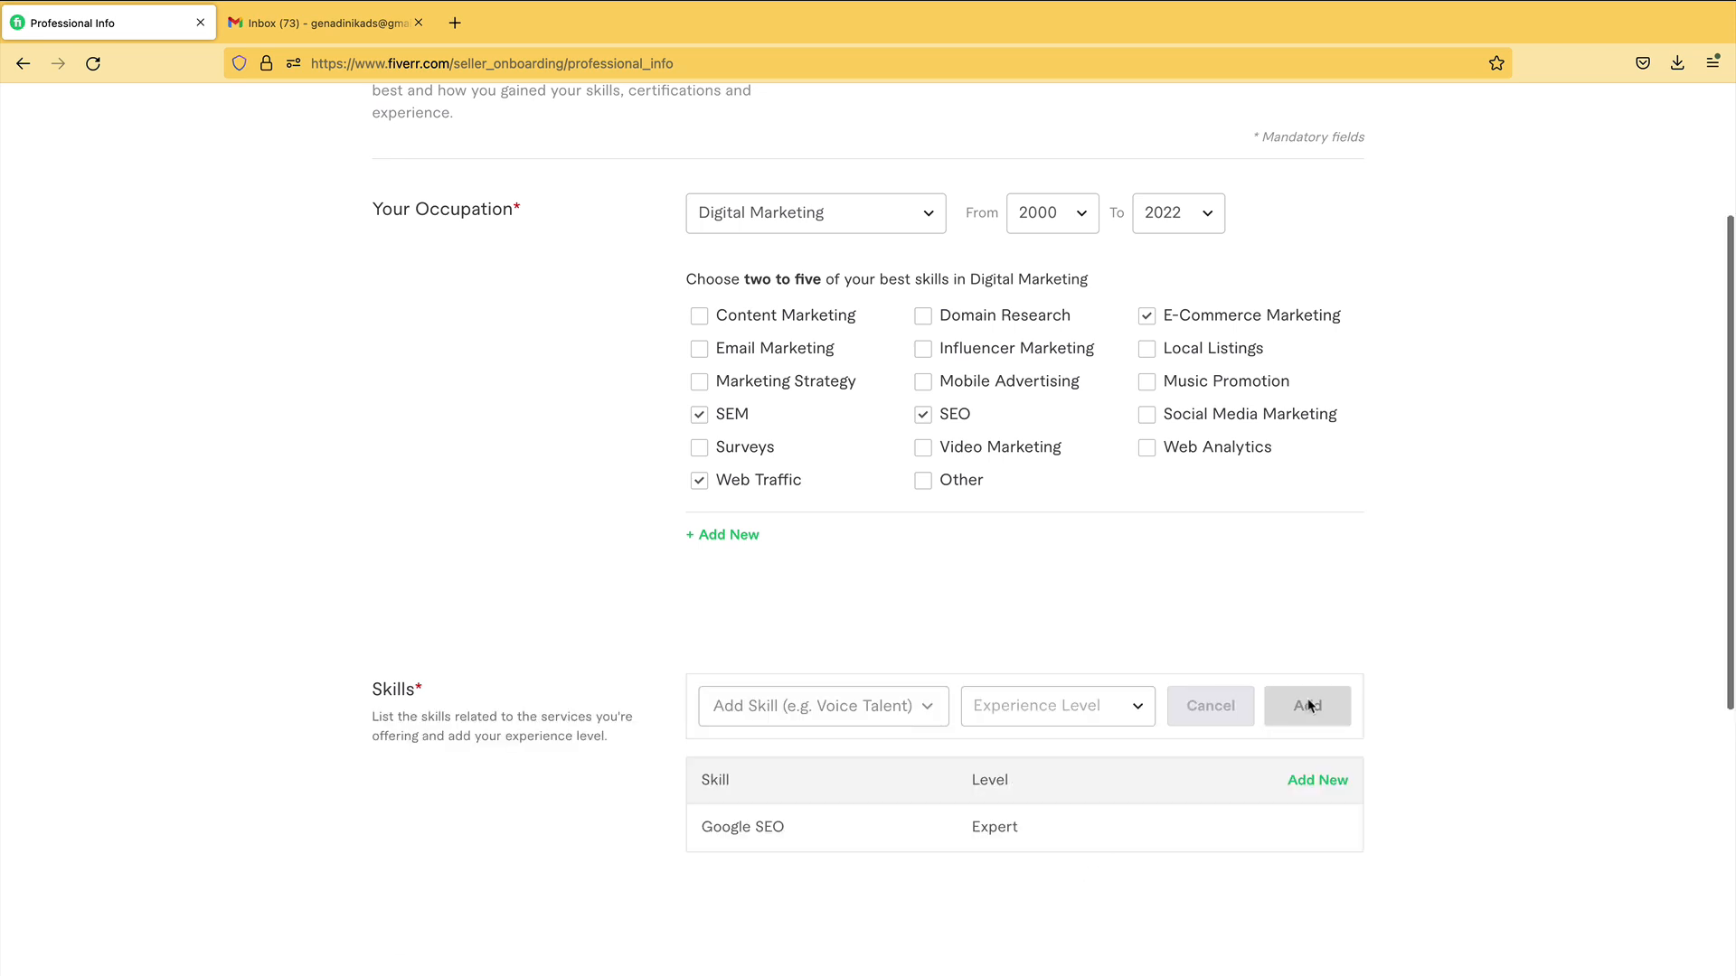
- Find SEO copywriting among the SEO skills and add it to the Skills list at the Expert level
click(853, 710)
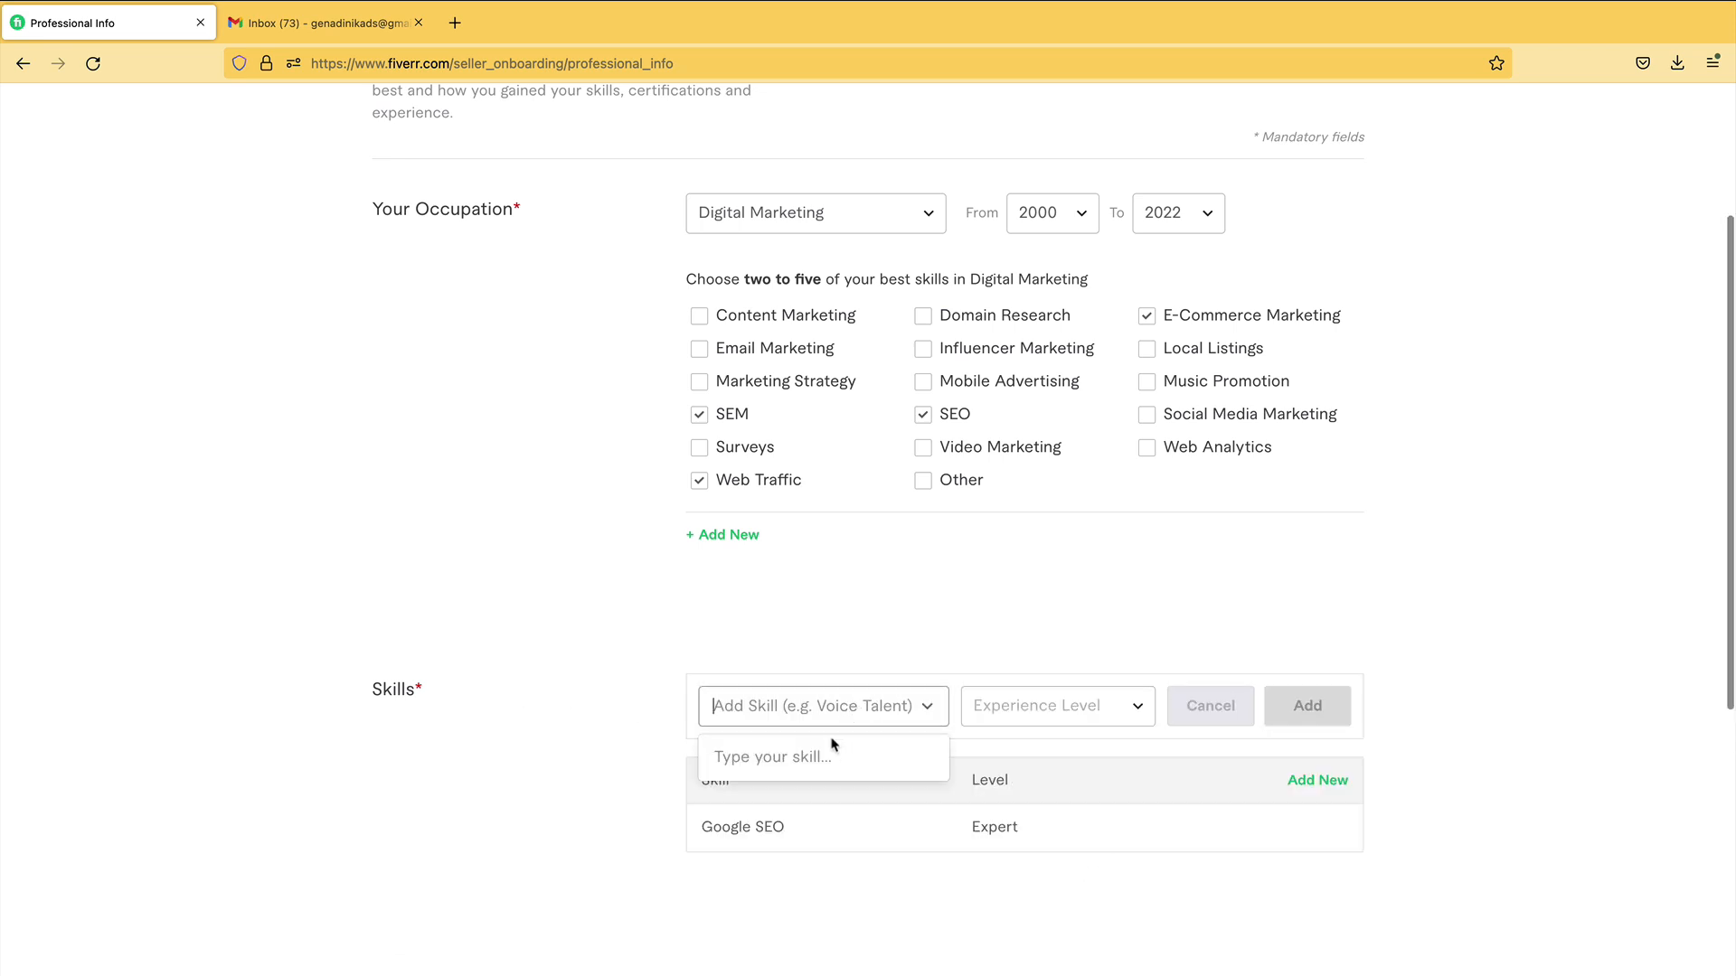
text(seo)
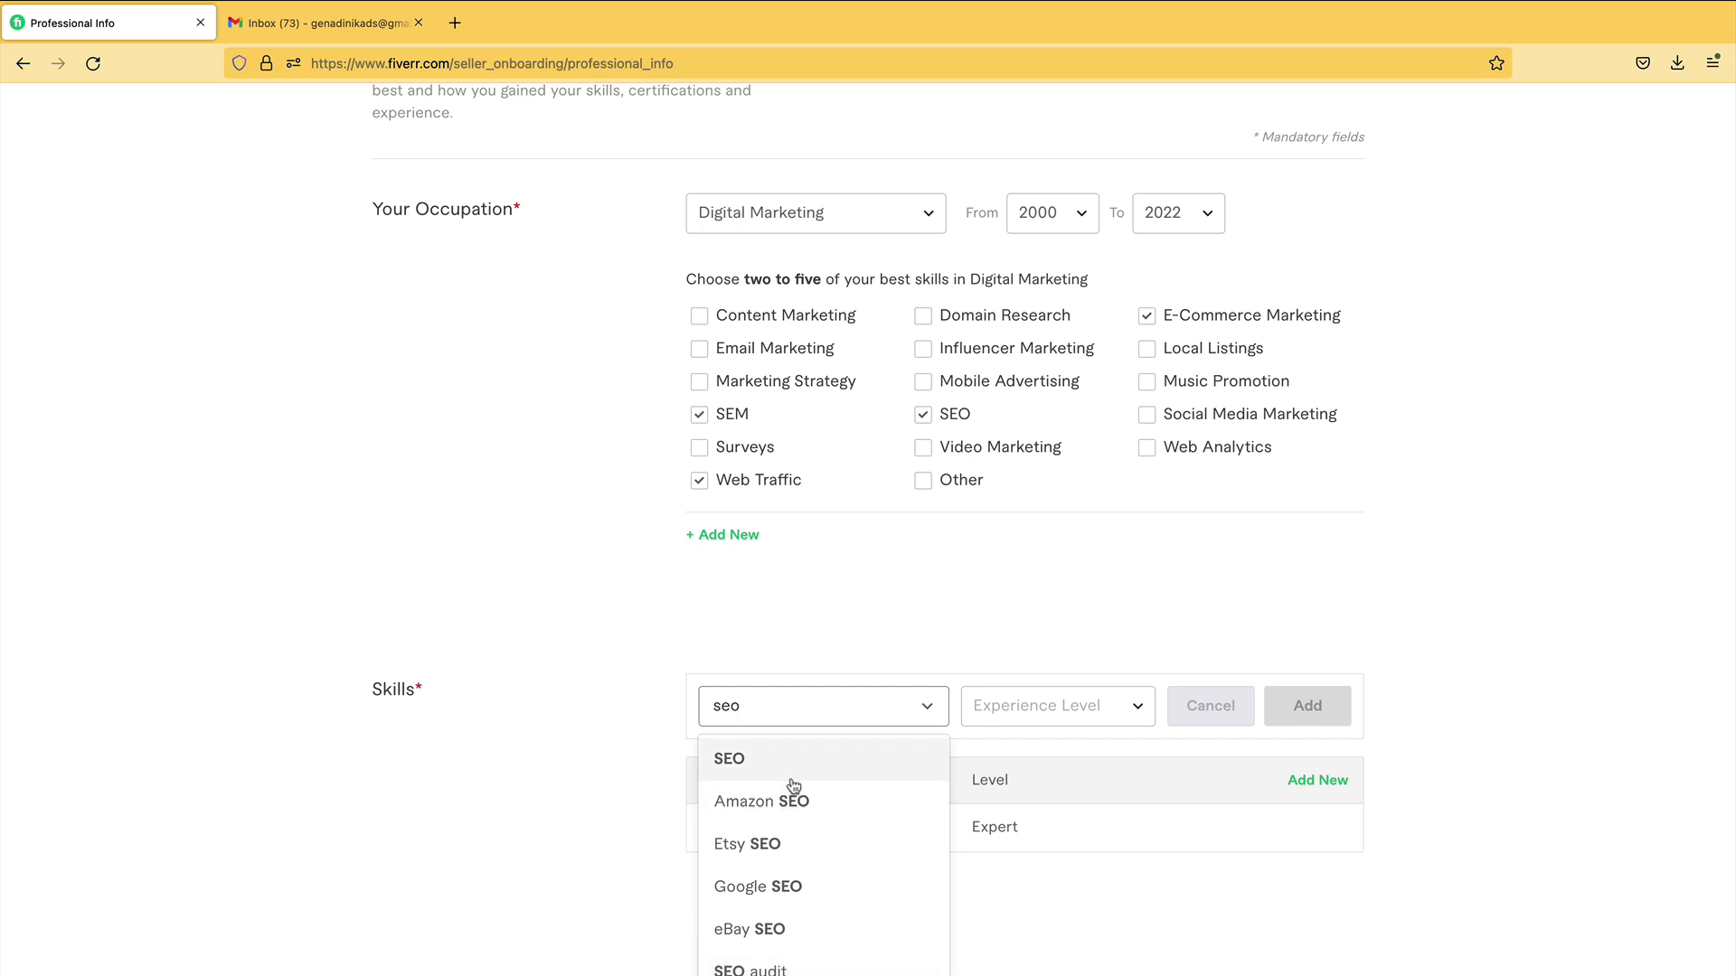
scroll(793, 818, down, 3)
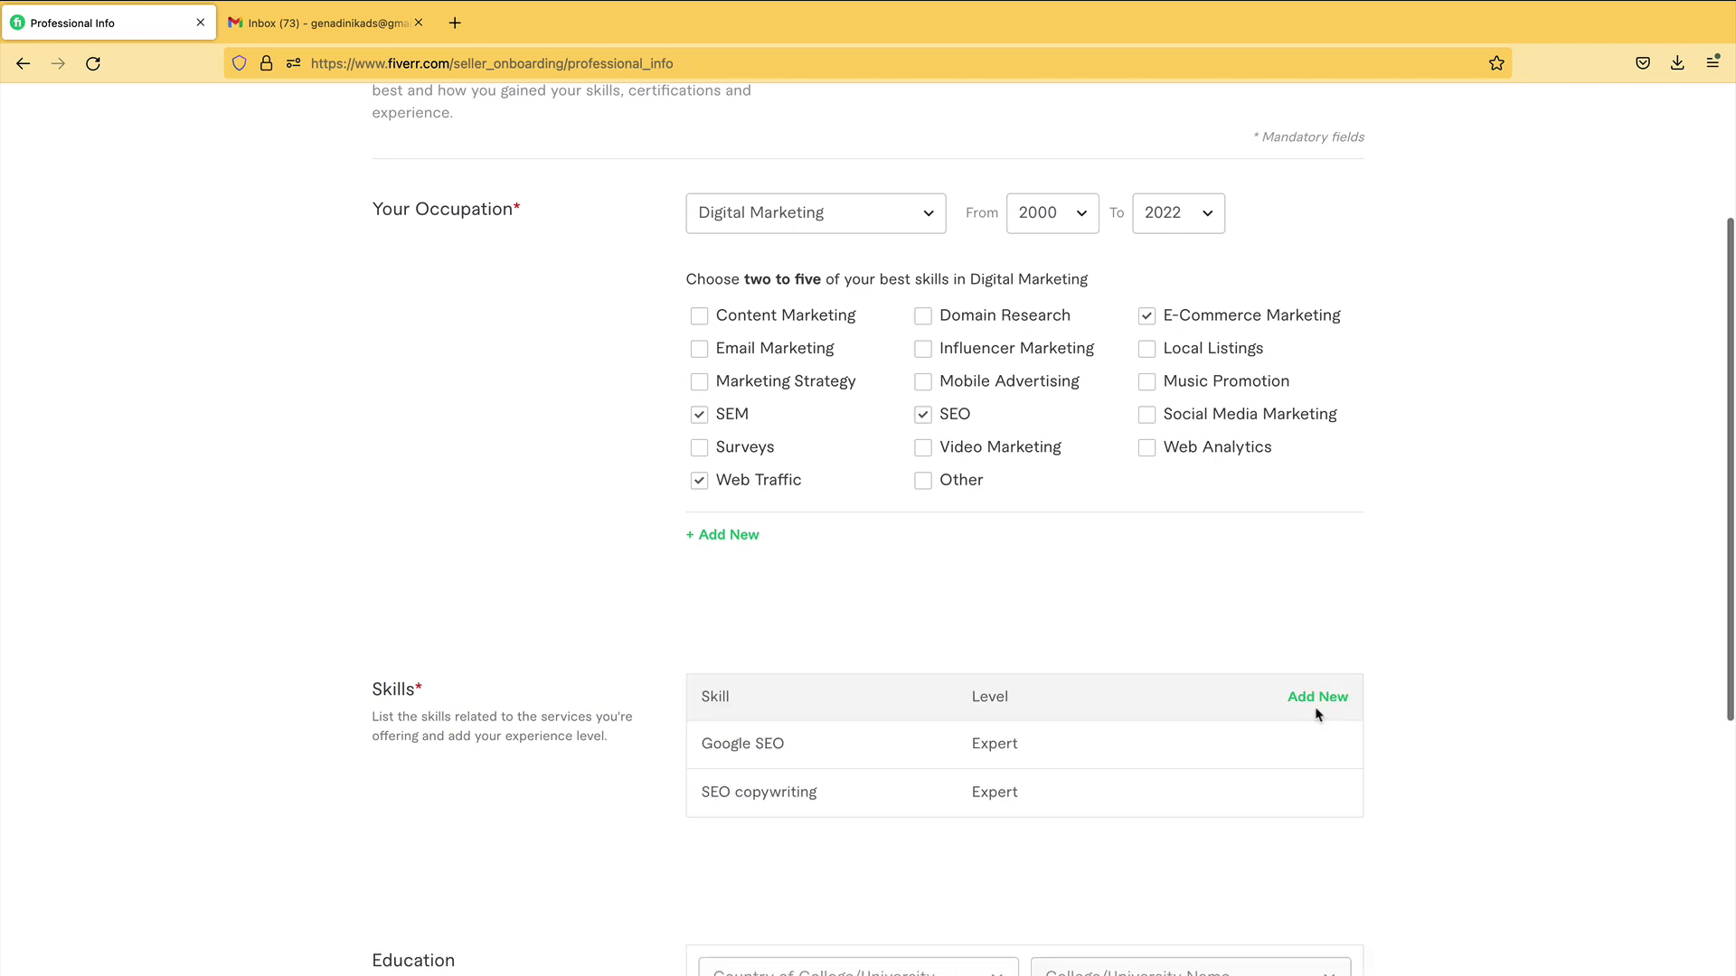
- Fill in the Education fields with United States, San Jose State University, B.Sc., statistics and computer science, and 2004
scroll(1317, 715, down, 7)
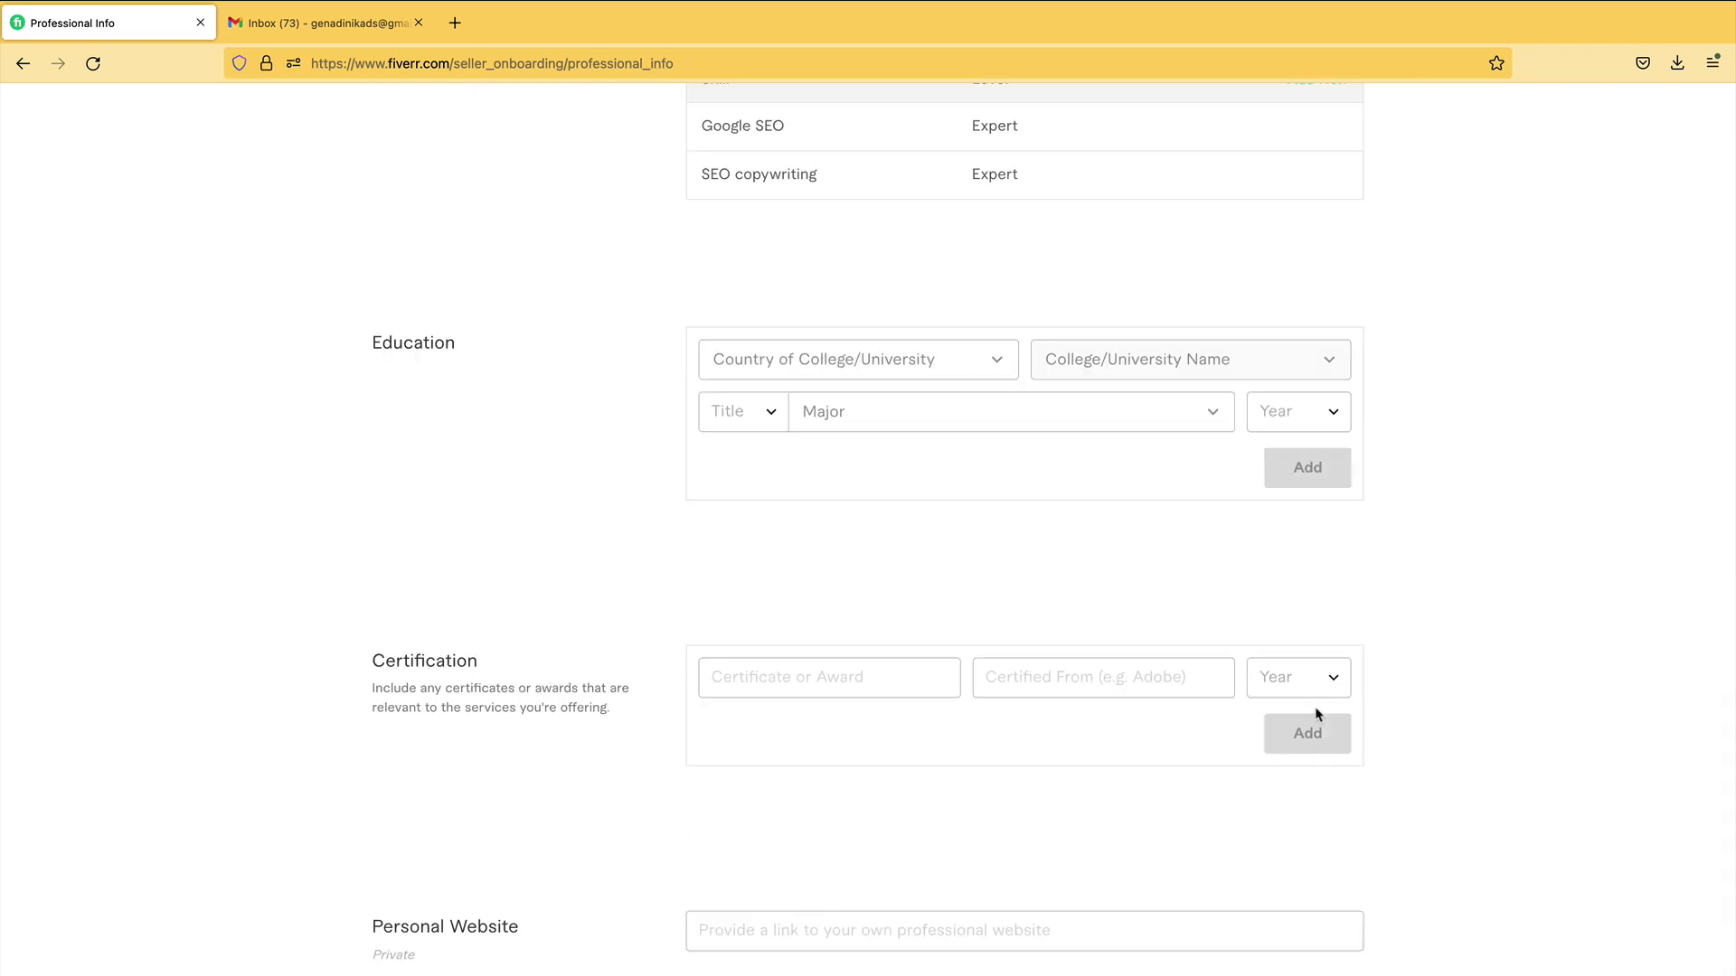
scroll(1316, 715, up, 4)
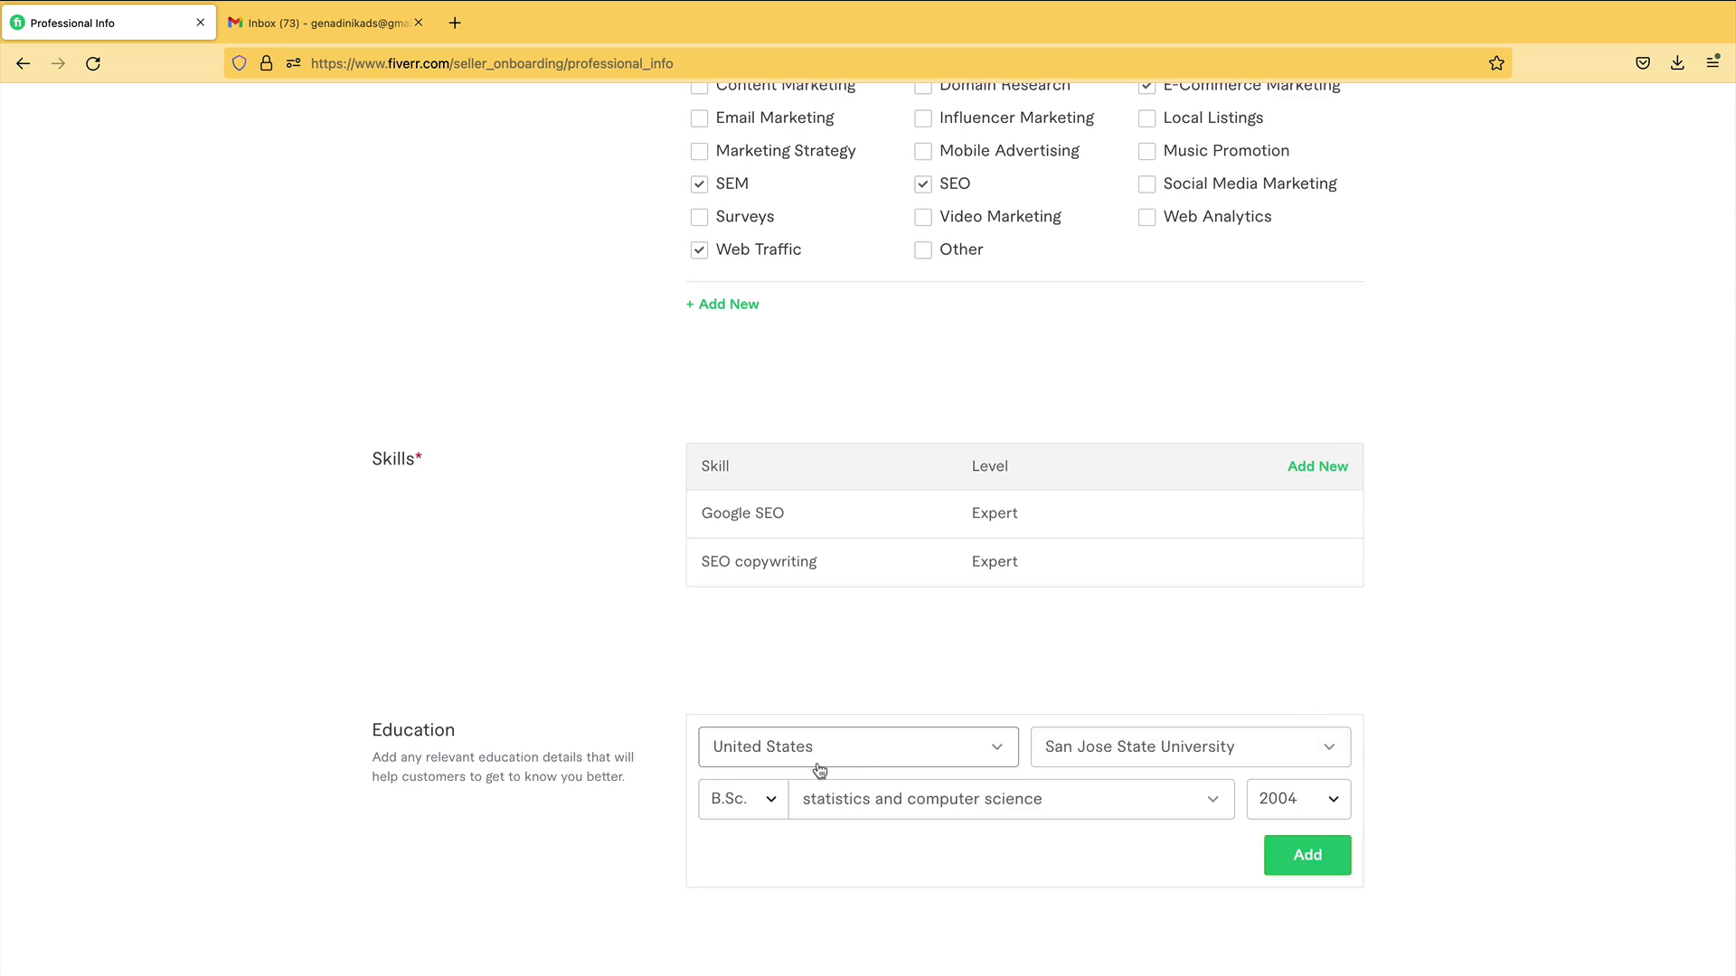
scroll(670, 775, down, 1)
scroll(670, 775, down, 5)
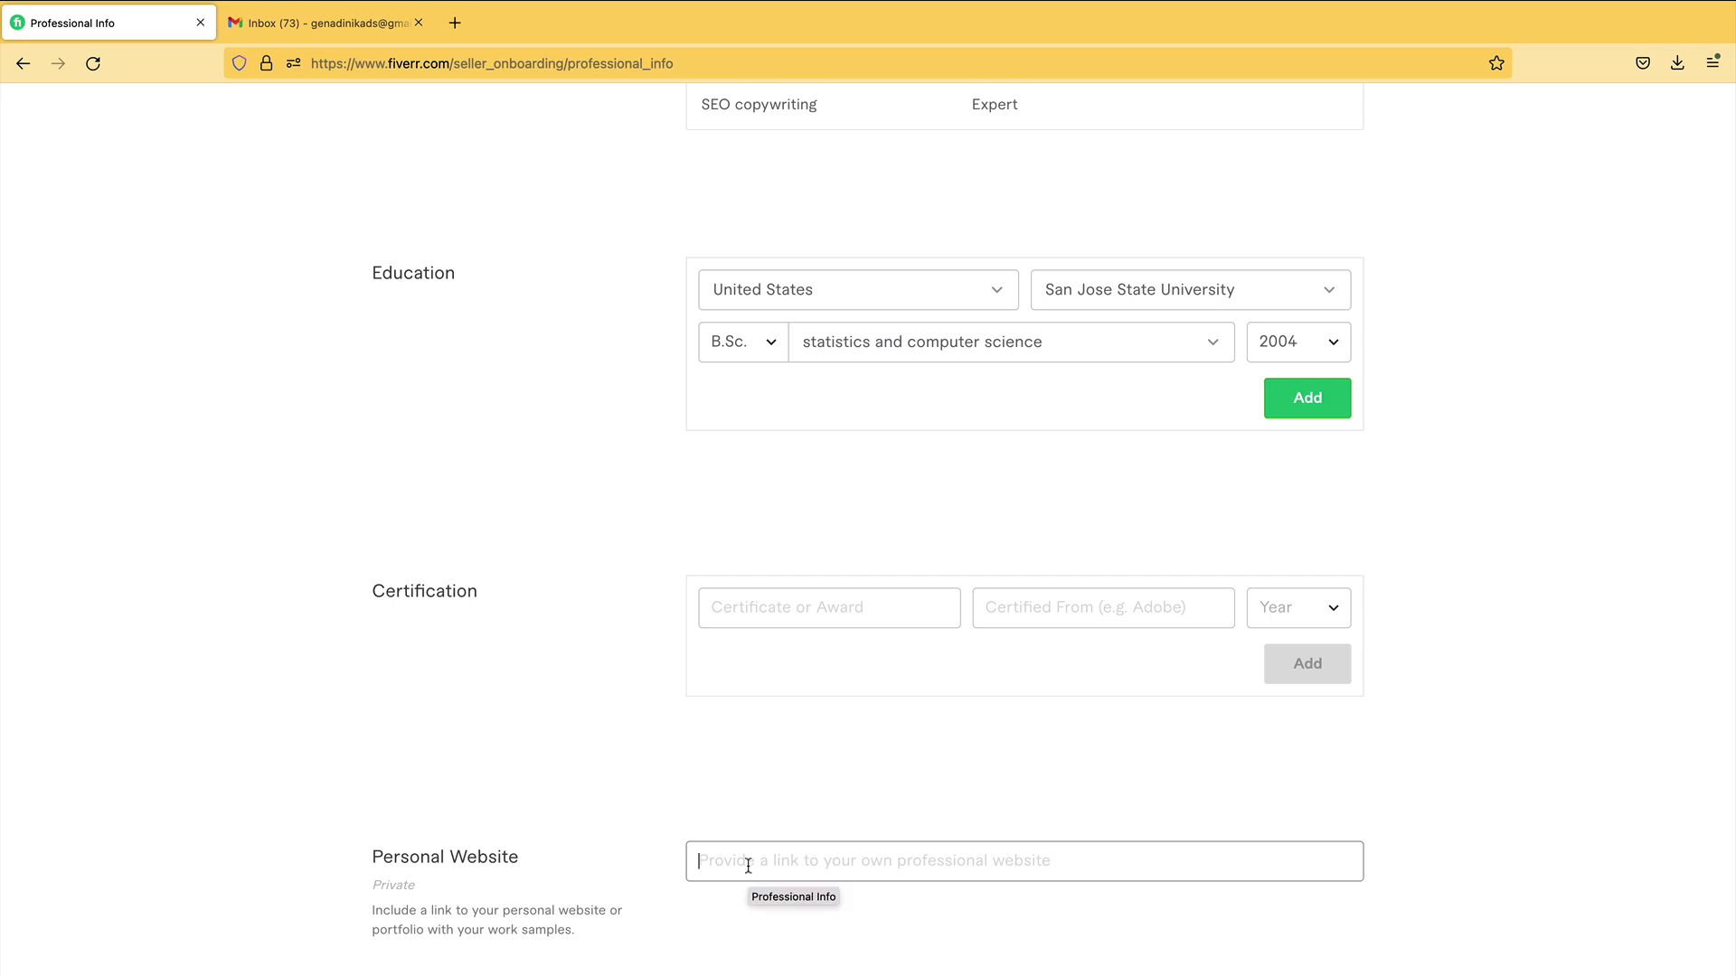
scroll(747, 866, down, 1)
text(https://www.problemio.com)
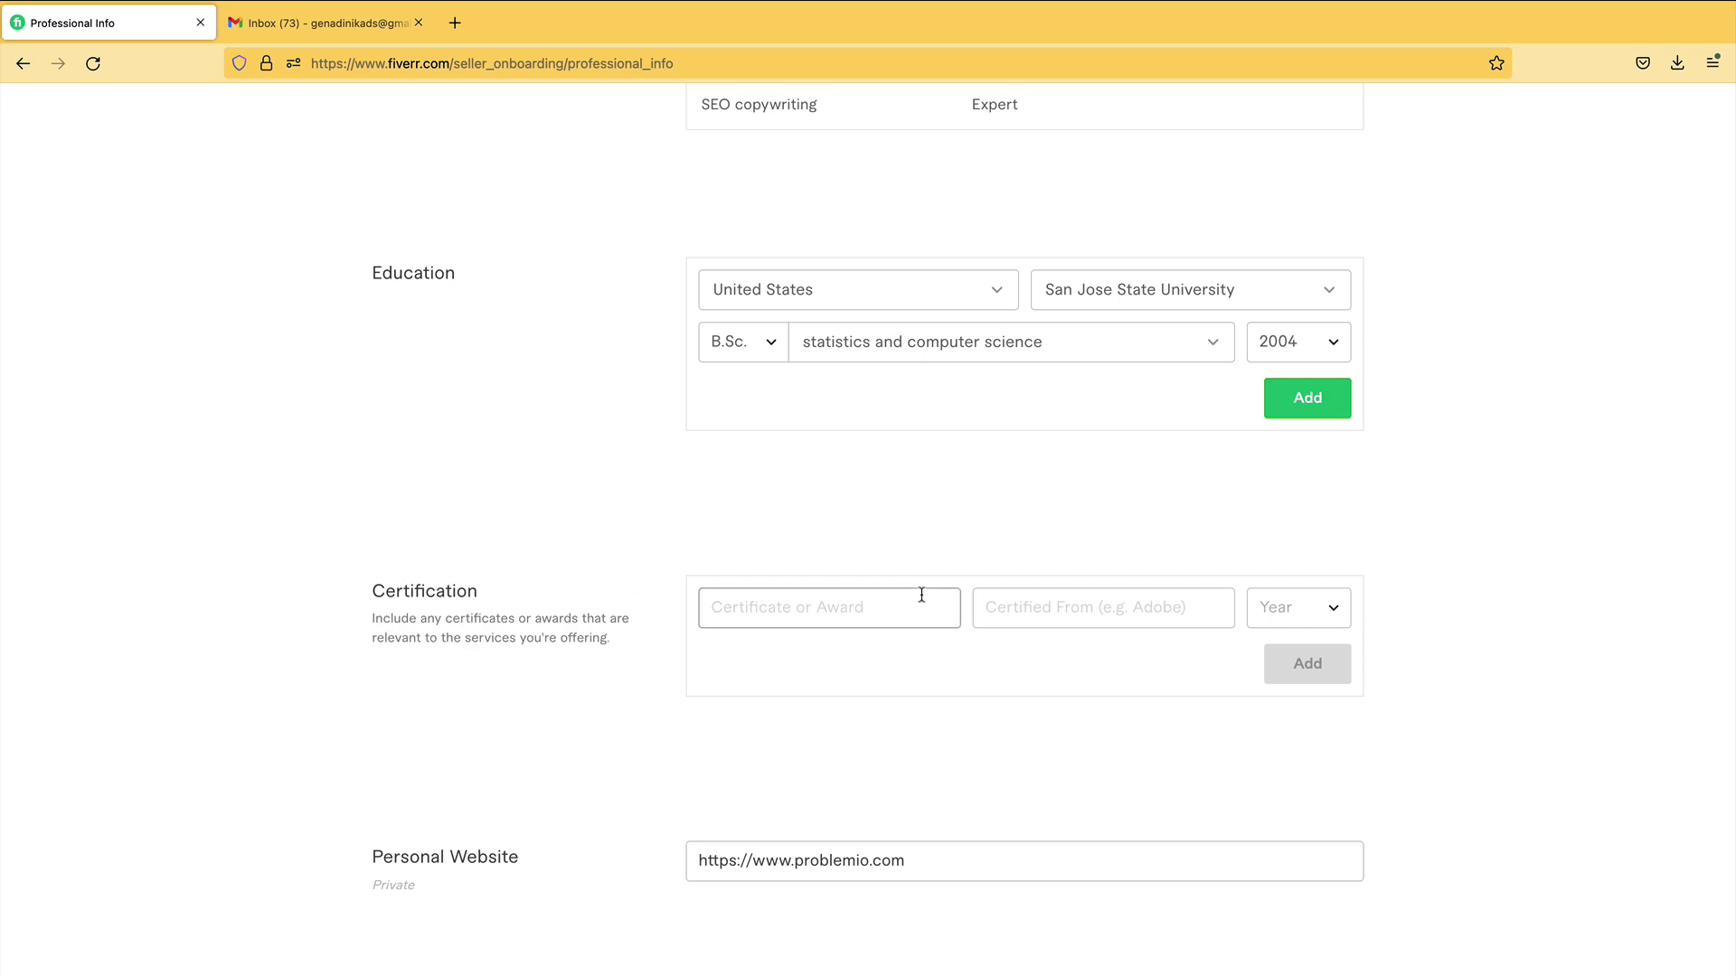
- Continue past Professional Info and Linked Accounts without linking more accounts, and try to proceed from Account Security to creating the first gig
click(1300, 975)
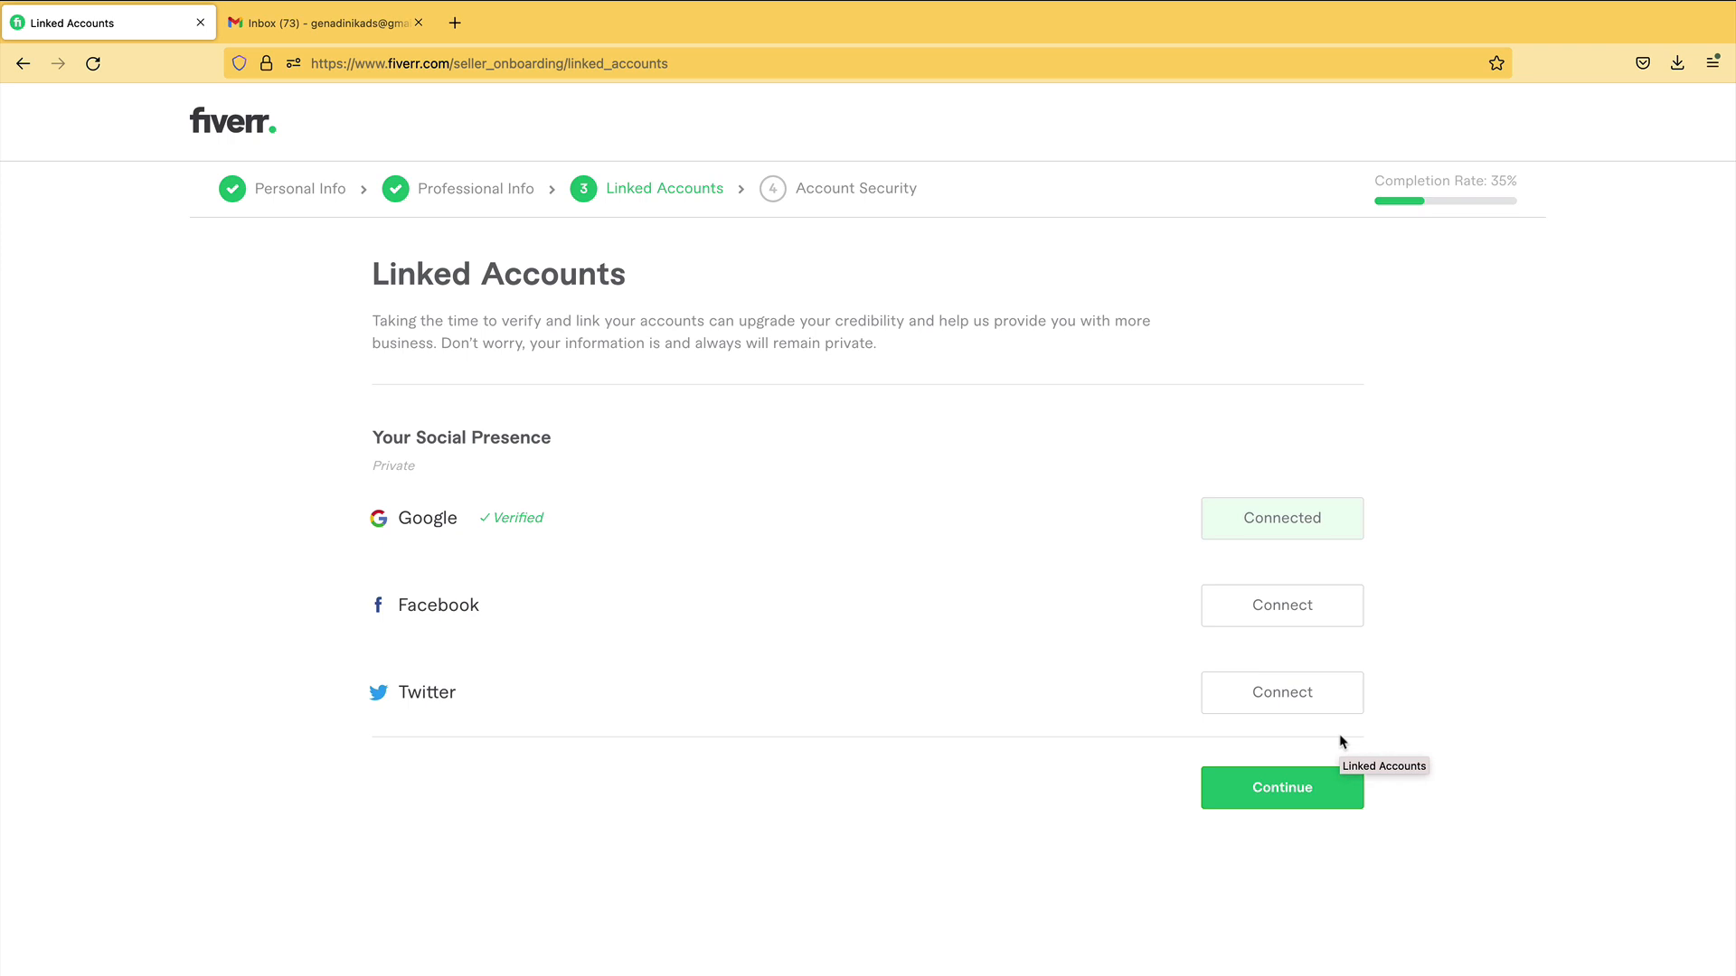
click(1282, 792)
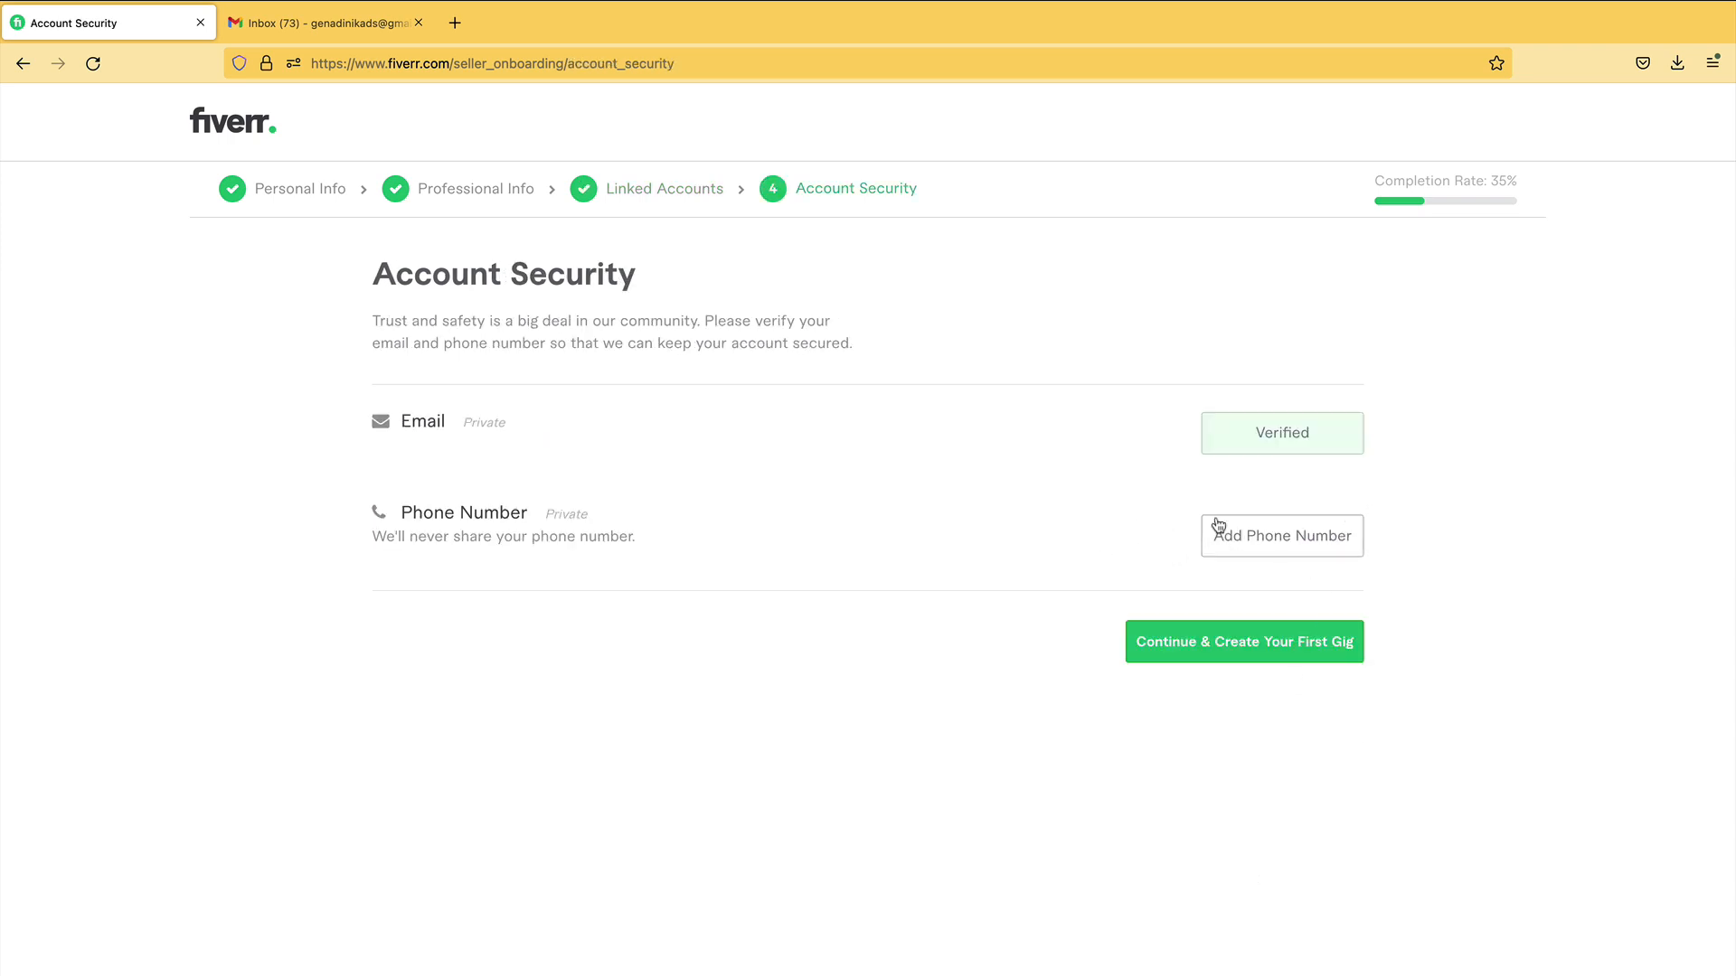
click(1235, 650)
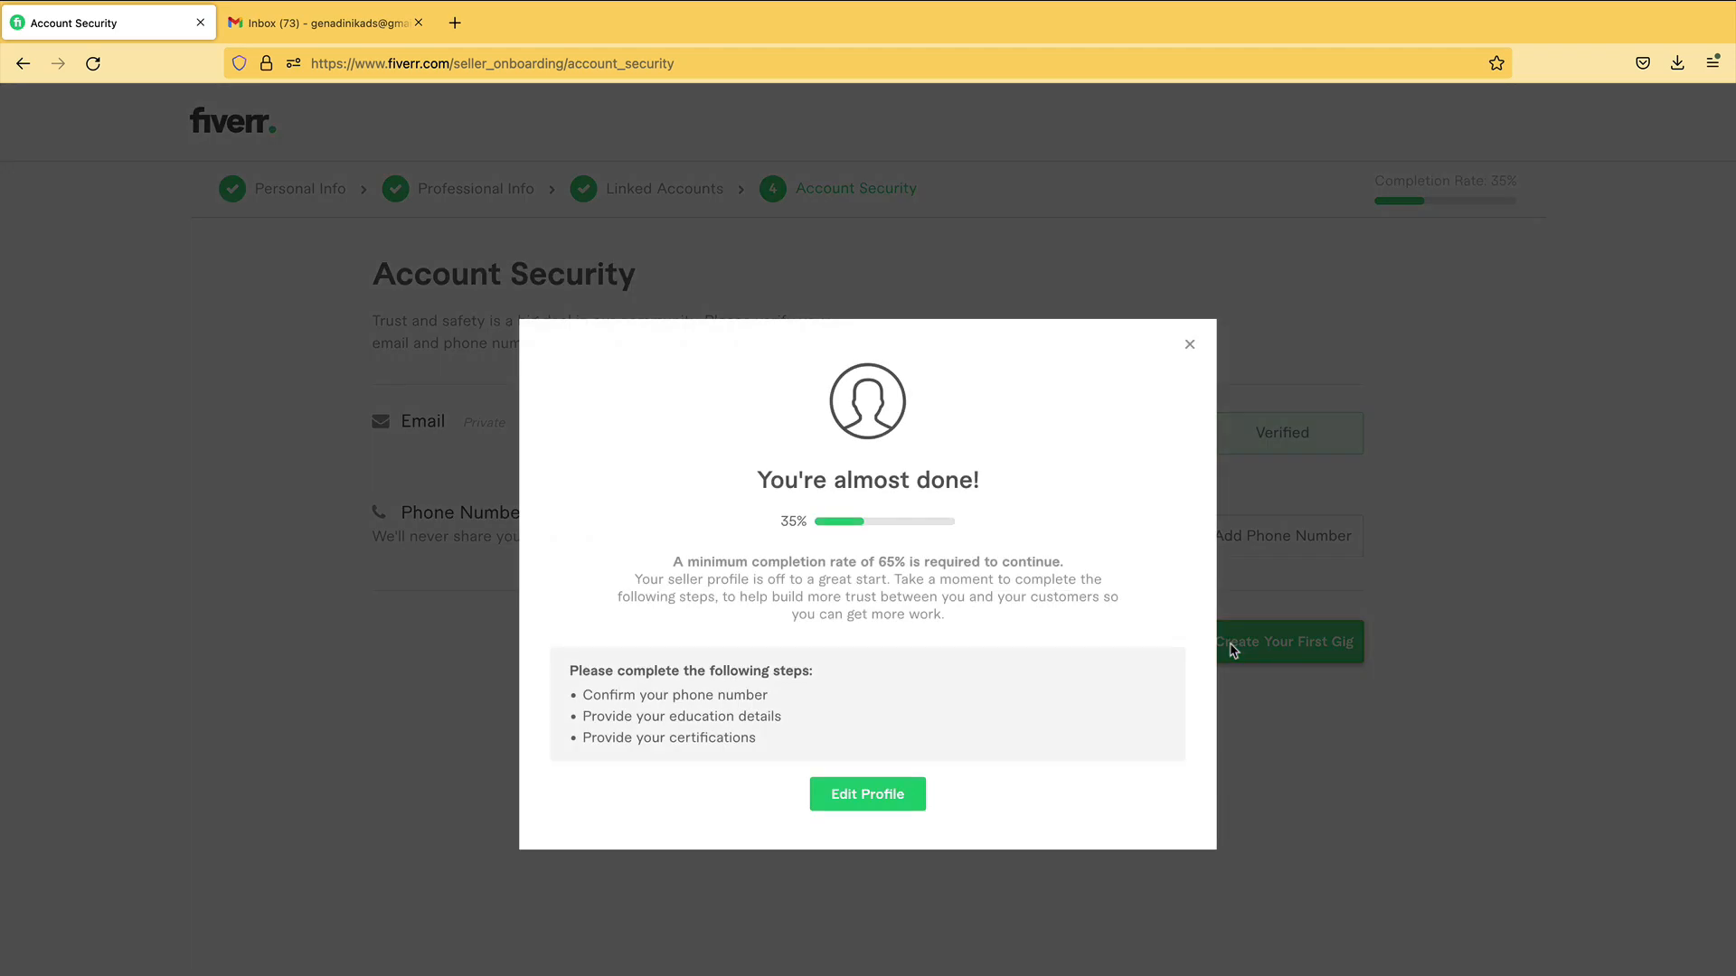